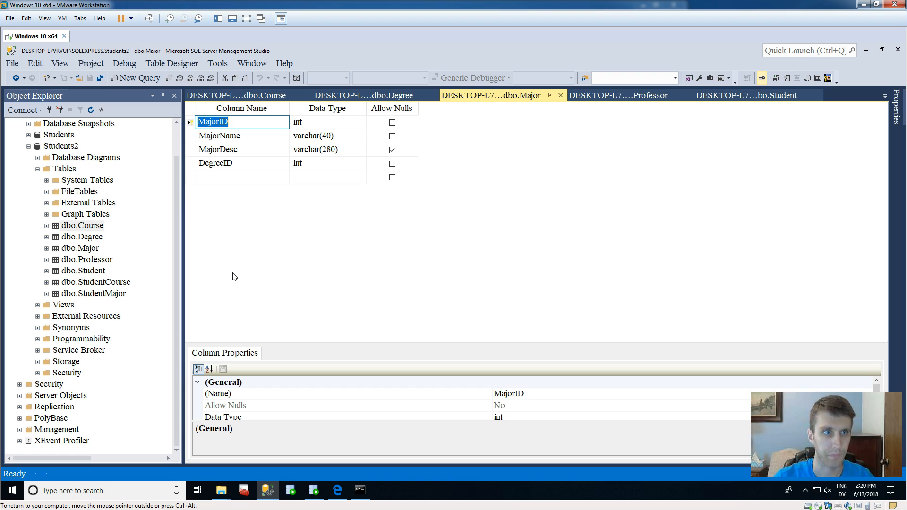
Minimize SQL Server Management Studio and switch to Oracle SQL Developer.
{"action": "left_click", "coordinate": [305, 305]}
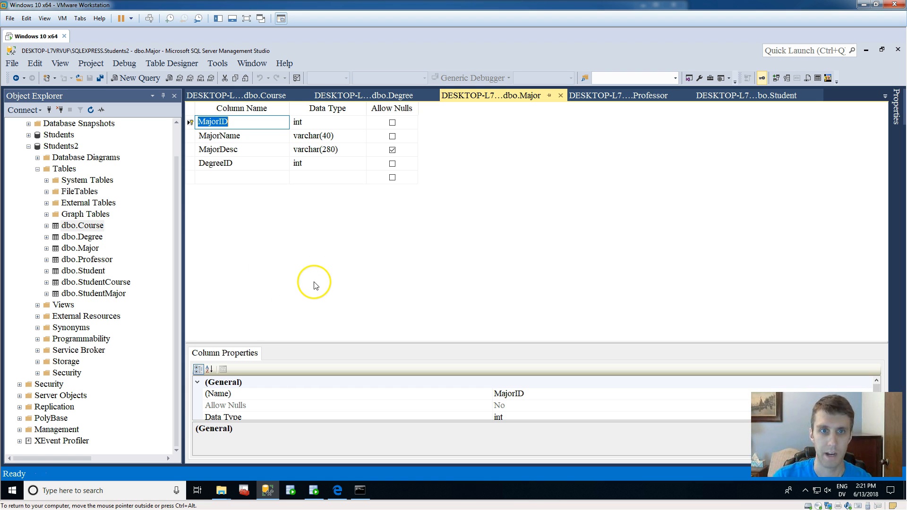
{"action": "left_click", "coordinate": [868, 49]}
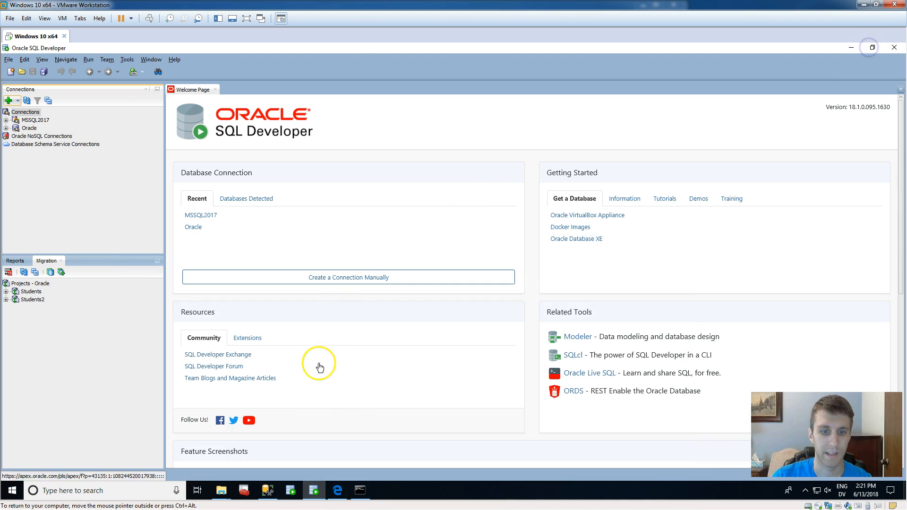
{"action": "mouse_move", "coordinate": [315, 494]}
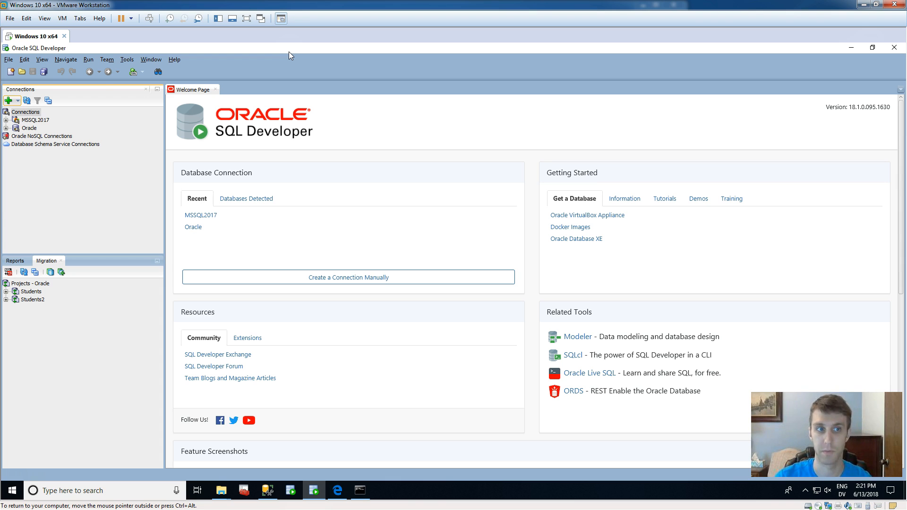
{"action": "left_click", "coordinate": [36, 113]}
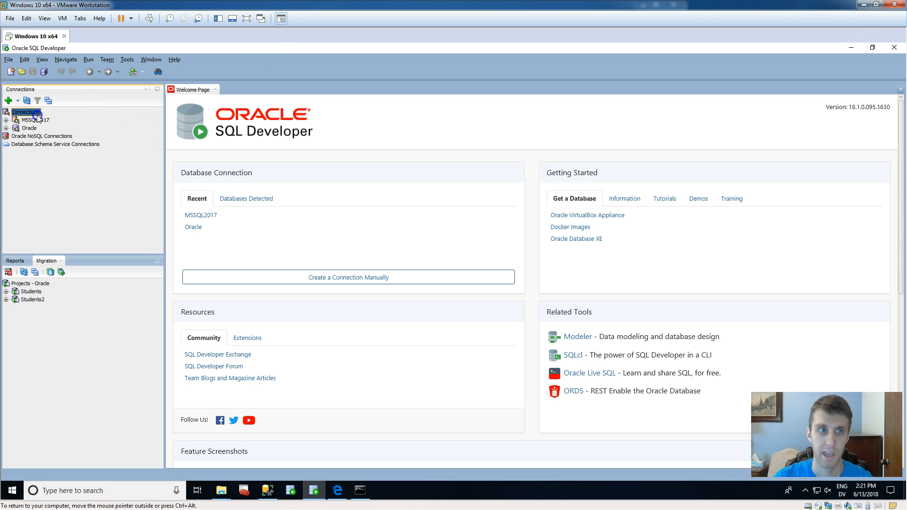
{"action": "left_click", "coordinate": [8, 100]}
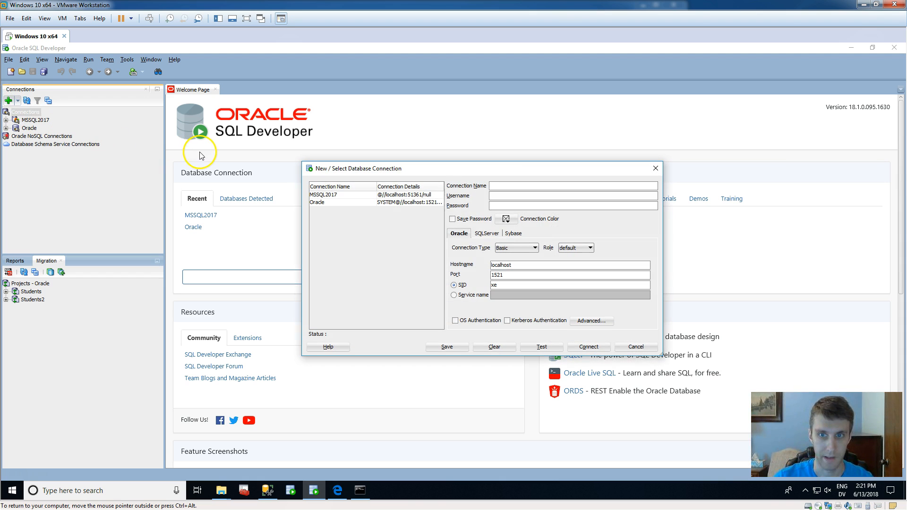
{"action": "left_click", "coordinate": [656, 168]}
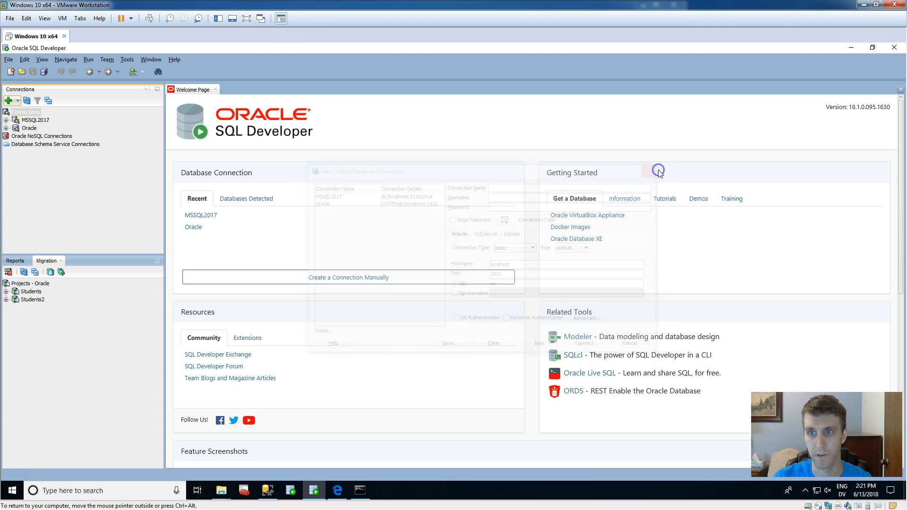
{"action": "left_click", "coordinate": [107, 60]}
{"action": "left_click", "coordinate": [105, 58]}
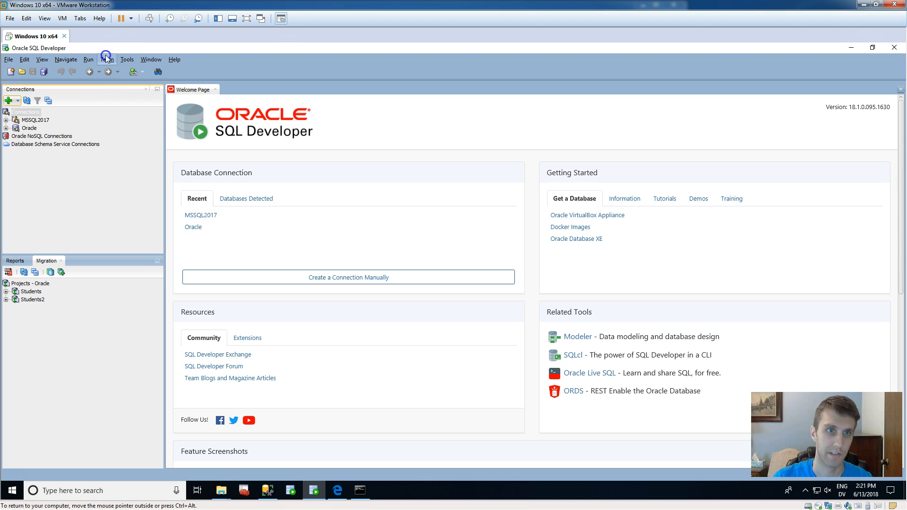
Look over the SourceForge page of the jTDS JDBC driver in Edge and return to Oracle SQL Developer.
{"action": "left_click", "coordinate": [338, 490]}
{"action": "scroll", "coordinate": [576, 248], "scroll_direction": "down", "scroll_amount": 3}
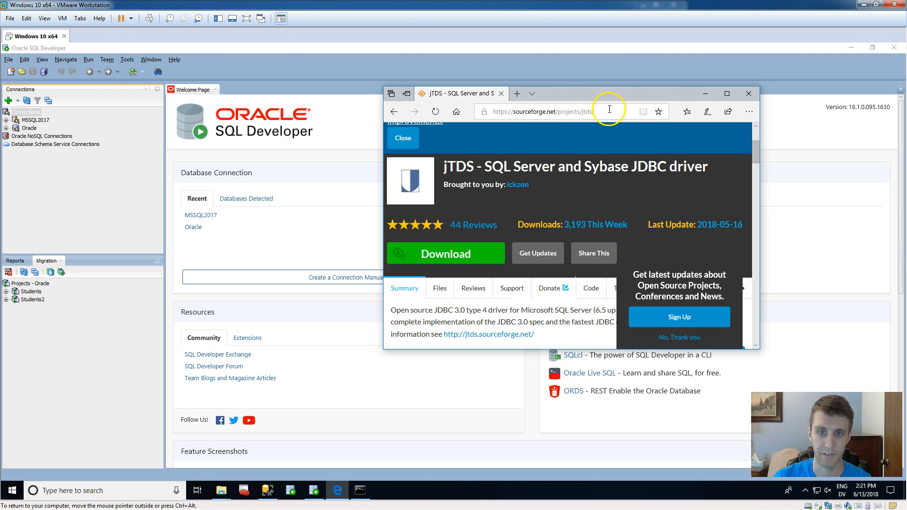
{"action": "left_click", "coordinate": [707, 98]}
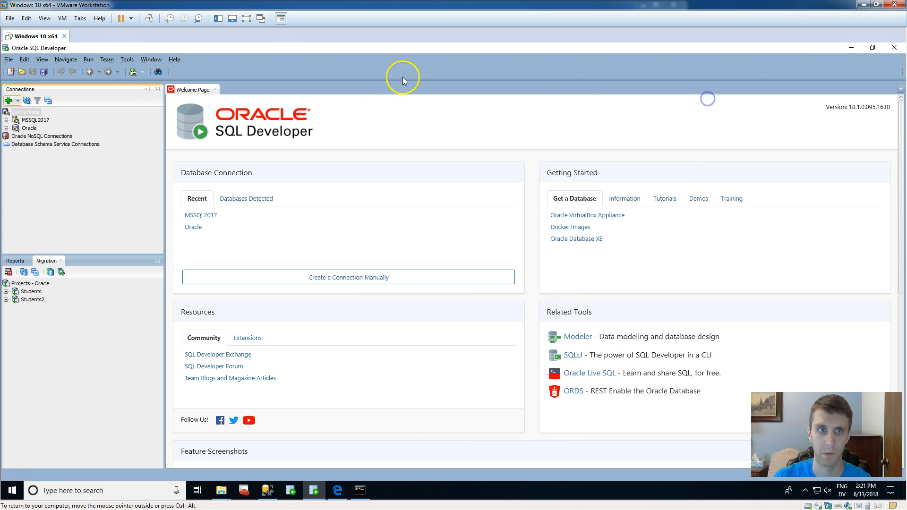
Open the Third Party JDBC Drivers page of the Database preferences.
{"action": "left_click", "coordinate": [127, 59]}
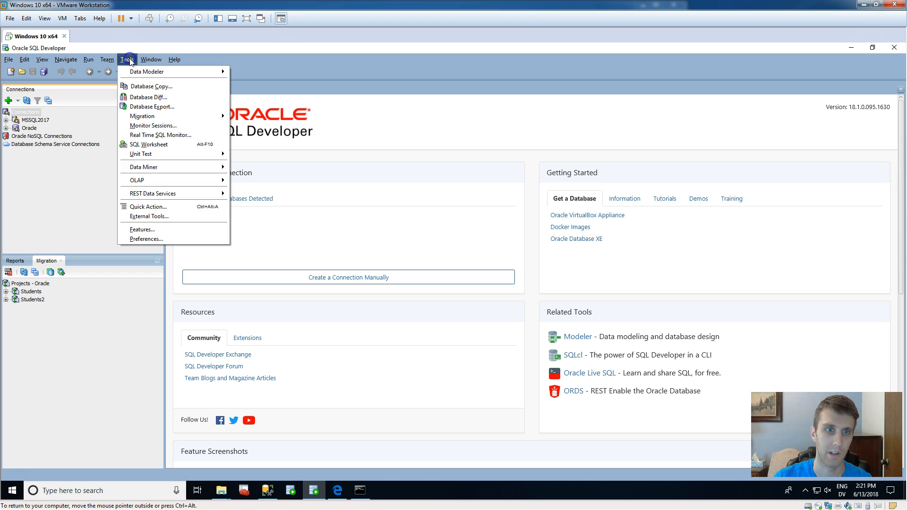
{"action": "left_click", "coordinate": [176, 238]}
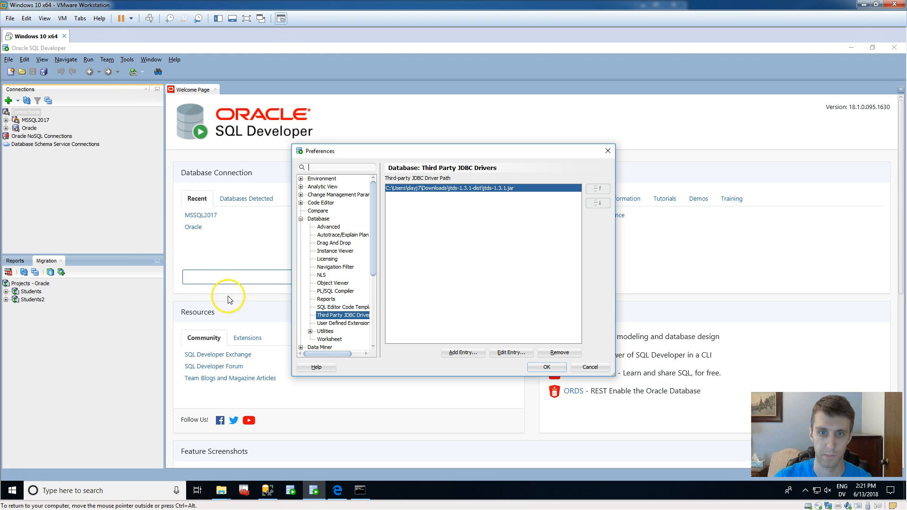
{"action": "left_click", "coordinate": [307, 219]}
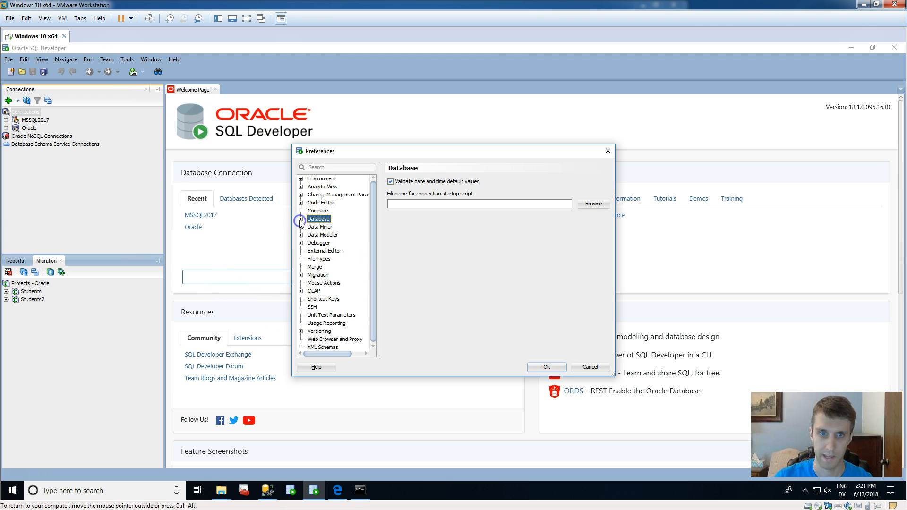
{"action": "left_click", "coordinate": [344, 307]}
{"action": "left_click", "coordinate": [346, 315]}
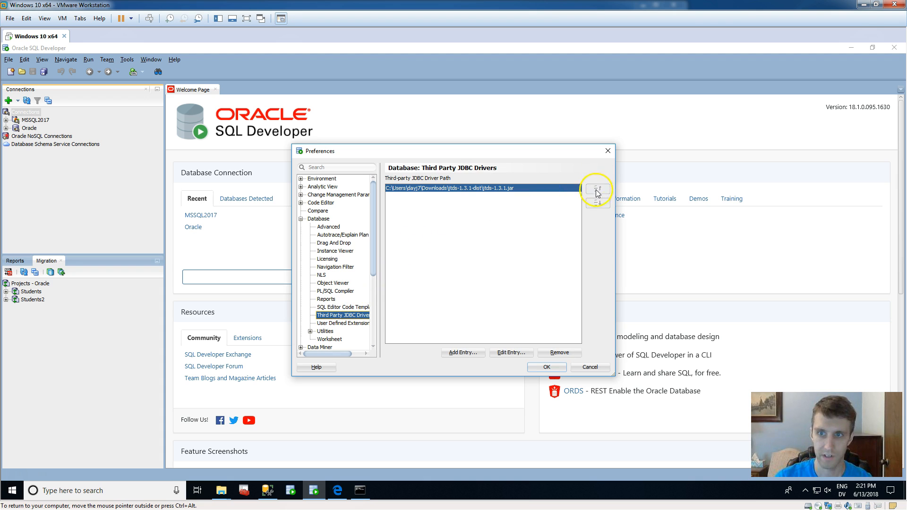
Browse to jtds-1.3.1.jar in Downloads\jtds-1.3.1-dist for a new driver entry, cancel the selection and close the preferences.
{"action": "left_click", "coordinate": [464, 353]}
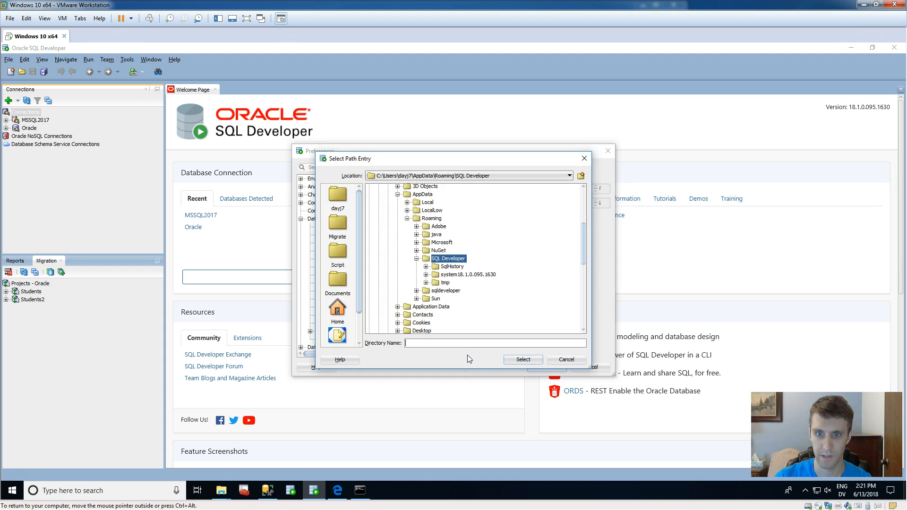
{"action": "scroll", "coordinate": [453, 264], "scroll_direction": "up", "scroll_amount": 5}
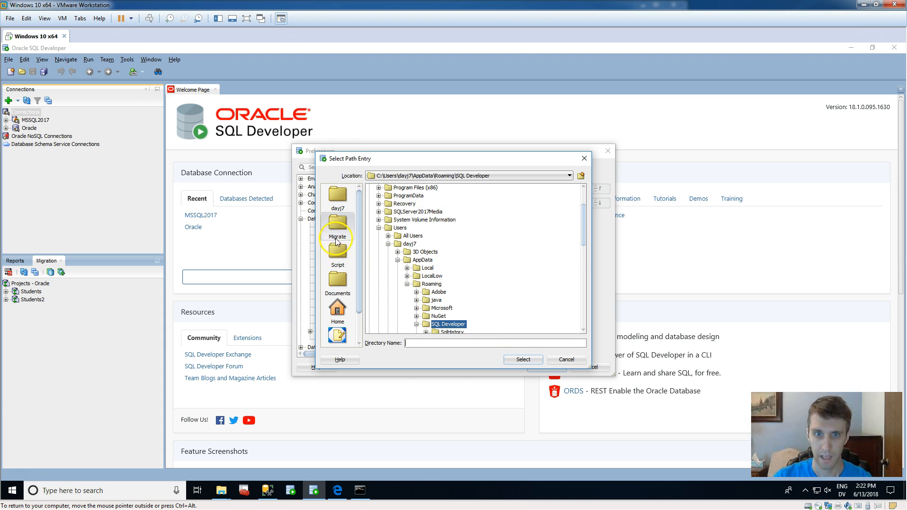
{"action": "scroll", "coordinate": [425, 260], "scroll_direction": "down", "scroll_amount": 5}
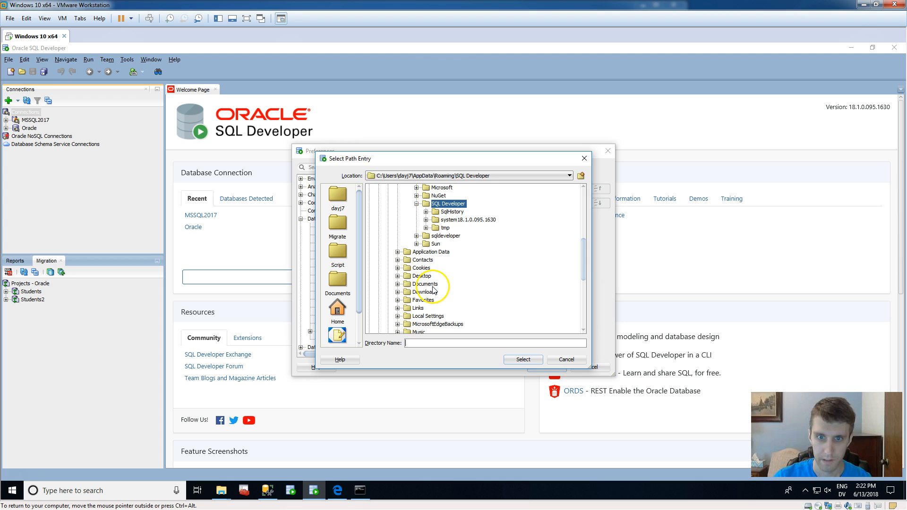
{"action": "left_click", "coordinate": [428, 293]}
{"action": "double_click", "coordinate": [425, 292]}
{"action": "scroll", "coordinate": [496, 279], "scroll_direction": "down", "scroll_amount": 1}
{"action": "double_click", "coordinate": [448, 270]}
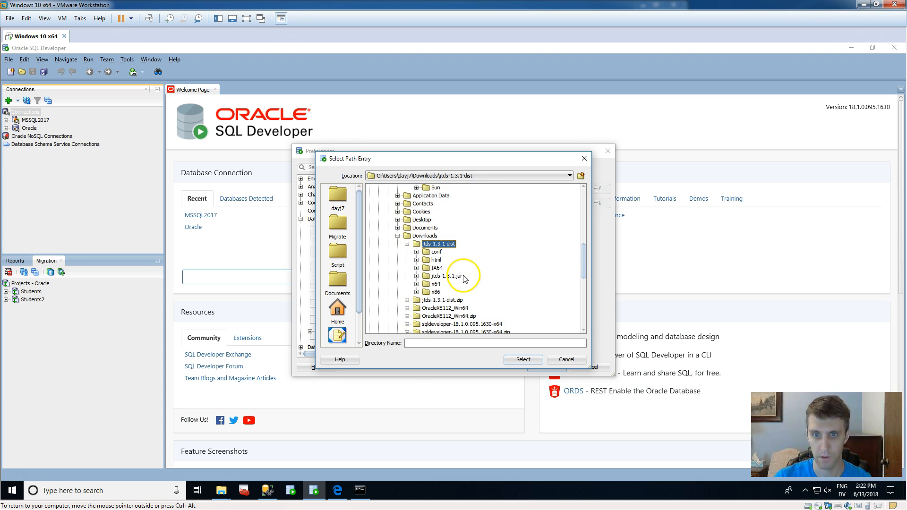
{"action": "left_click", "coordinate": [451, 276]}
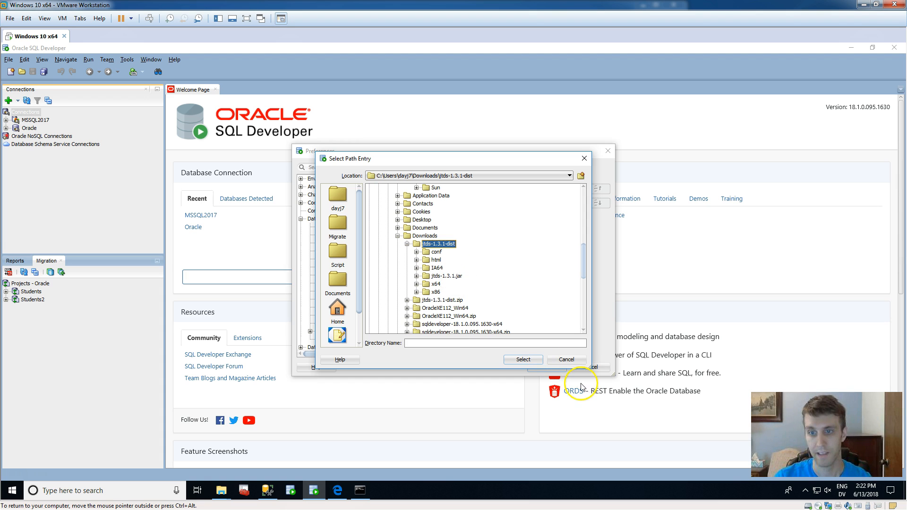
{"action": "left_click", "coordinate": [574, 361]}
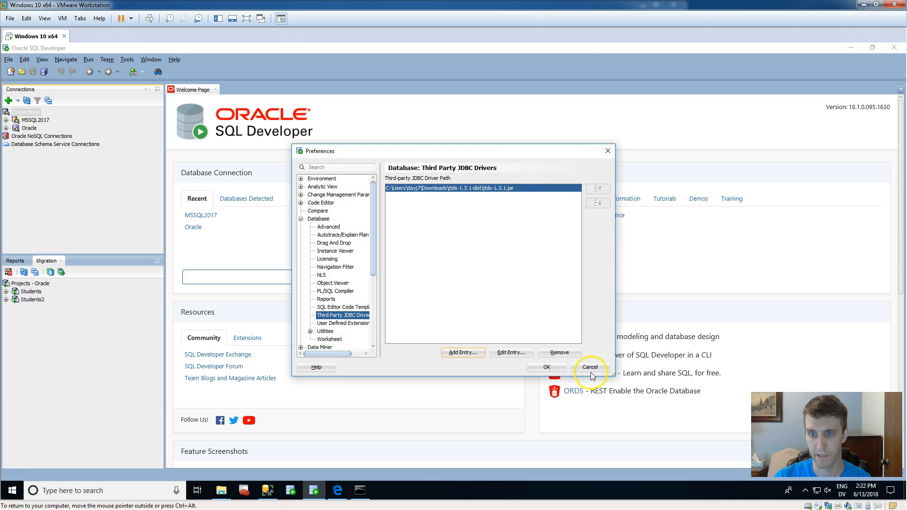
{"action": "left_click", "coordinate": [548, 367]}
Set up a new SQLServer connection named MSMQL with Windows Authentication and test it.
{"action": "left_click", "coordinate": [8, 100]}
{"action": "left_click", "coordinate": [510, 183]}
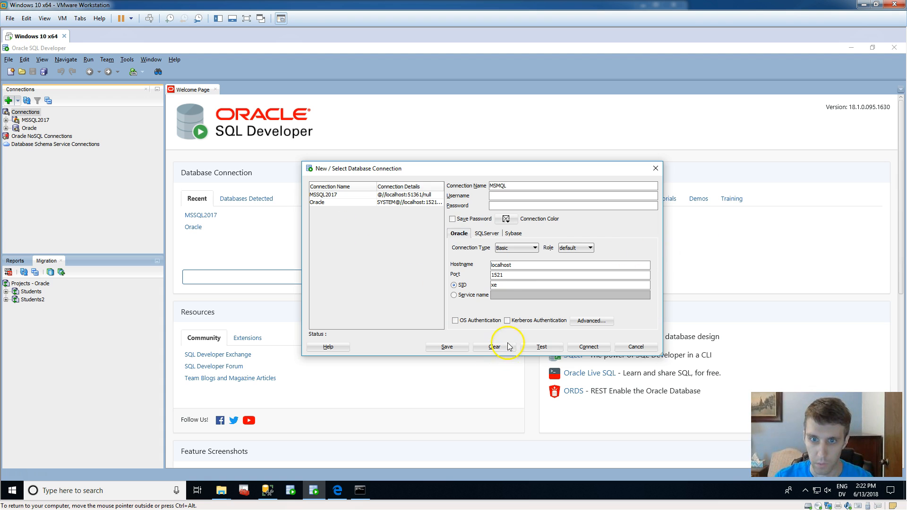
{"action": "left_click", "coordinate": [491, 236]}
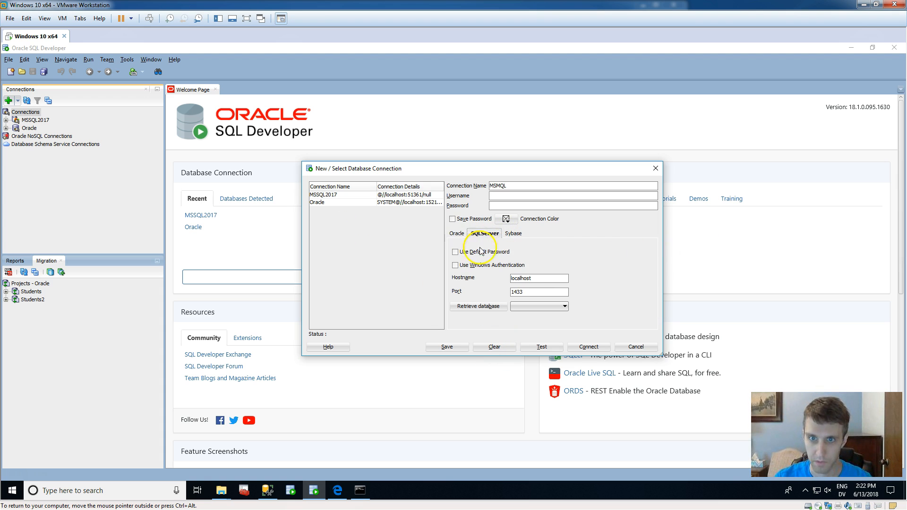
{"action": "left_click", "coordinate": [485, 269]}
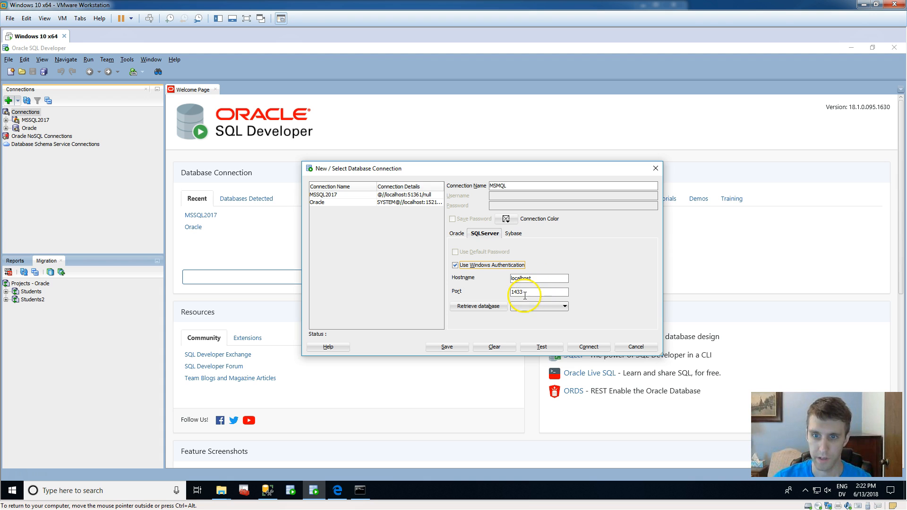
{"action": "left_click", "coordinate": [555, 350]}
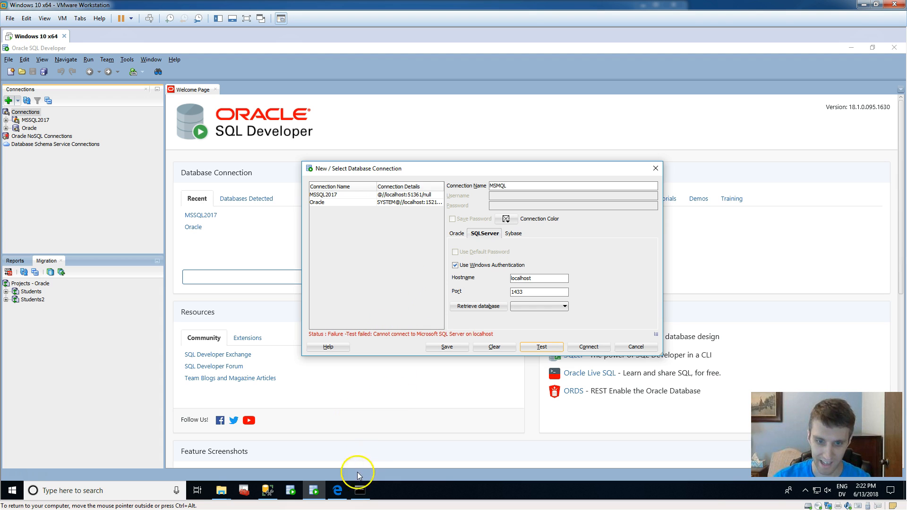
Check the TCP/IP protocol status for SQLEXPRESS in SQL Server Configuration Manager, close it and retest the MSMQL connection.
{"action": "mouse_move", "coordinate": [361, 478]}
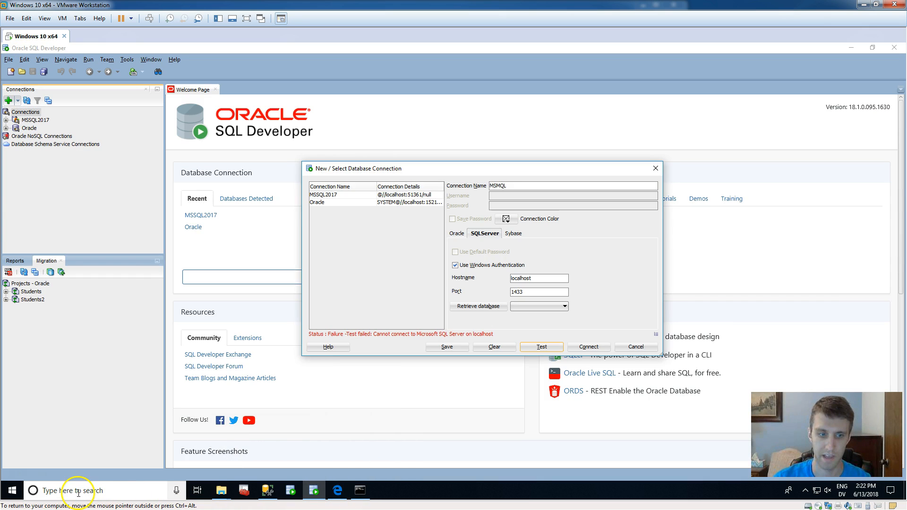
{"action": "left_click", "coordinate": [243, 491]}
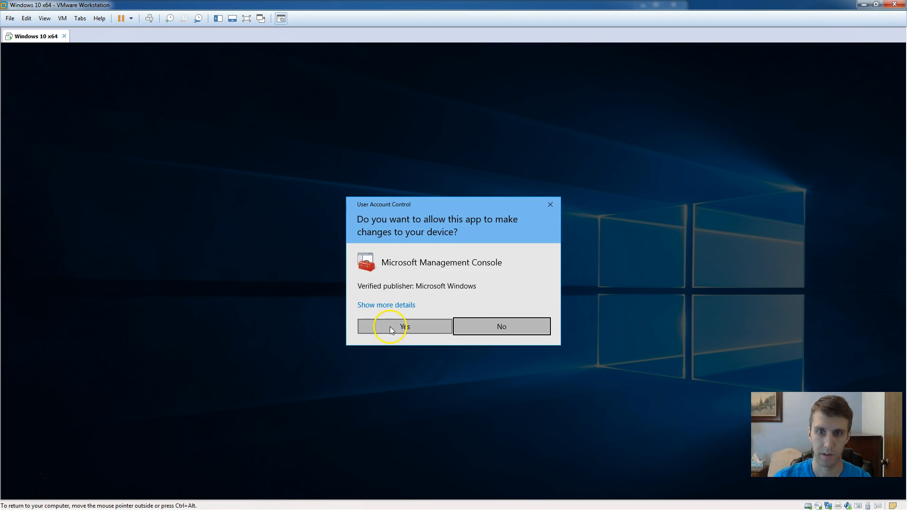
{"action": "left_click", "coordinate": [390, 327]}
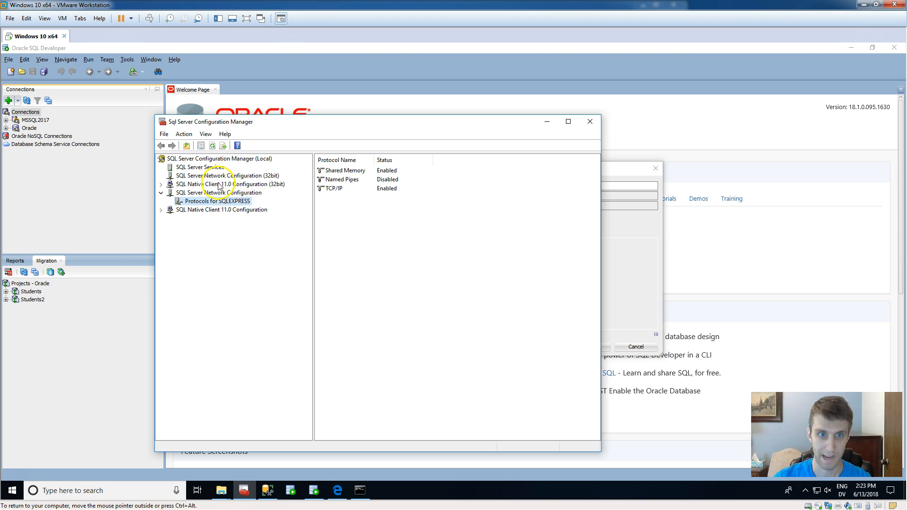
{"action": "left_click", "coordinate": [203, 193]}
{"action": "left_click", "coordinate": [215, 210]}
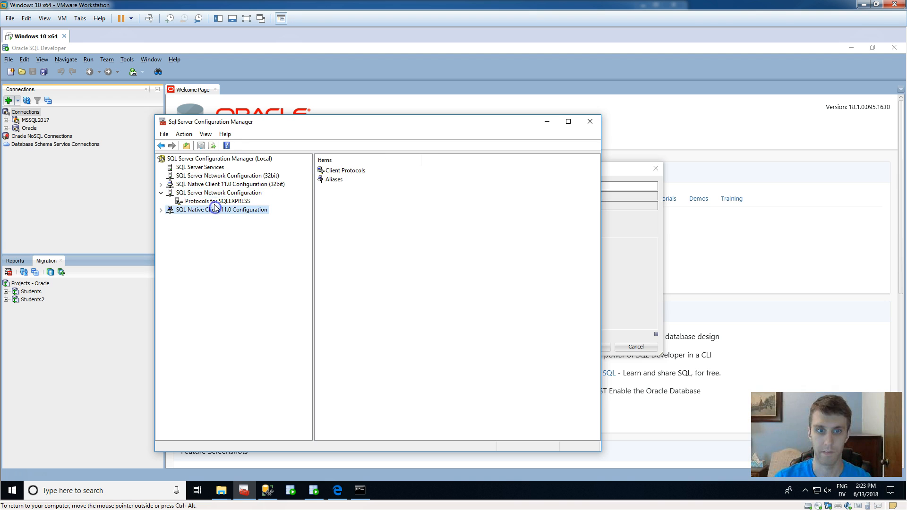
{"action": "left_click", "coordinate": [215, 201]}
{"action": "right_click", "coordinate": [394, 189]}
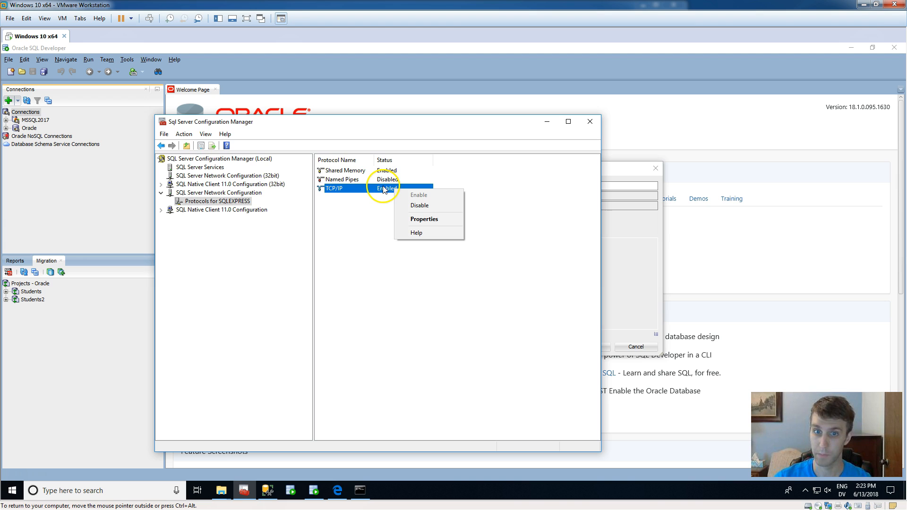
{"action": "left_click", "coordinate": [383, 189]}
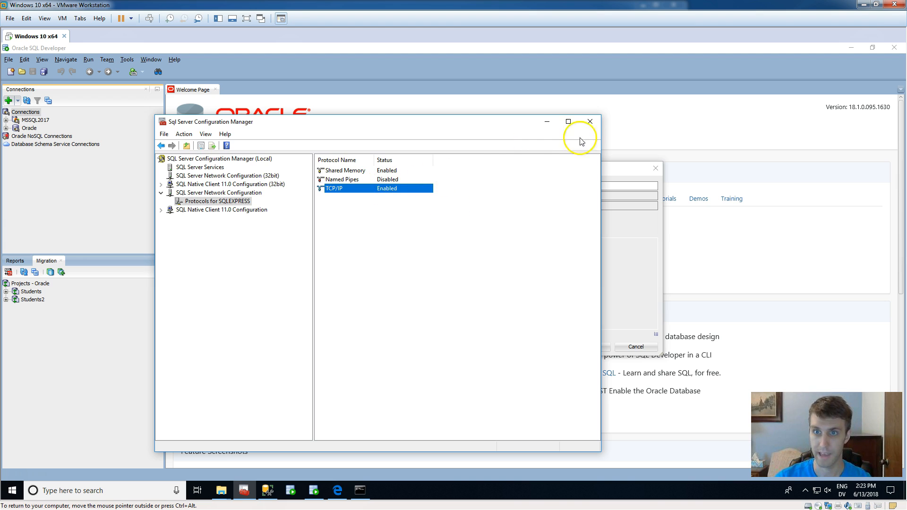
{"action": "left_click", "coordinate": [590, 122]}
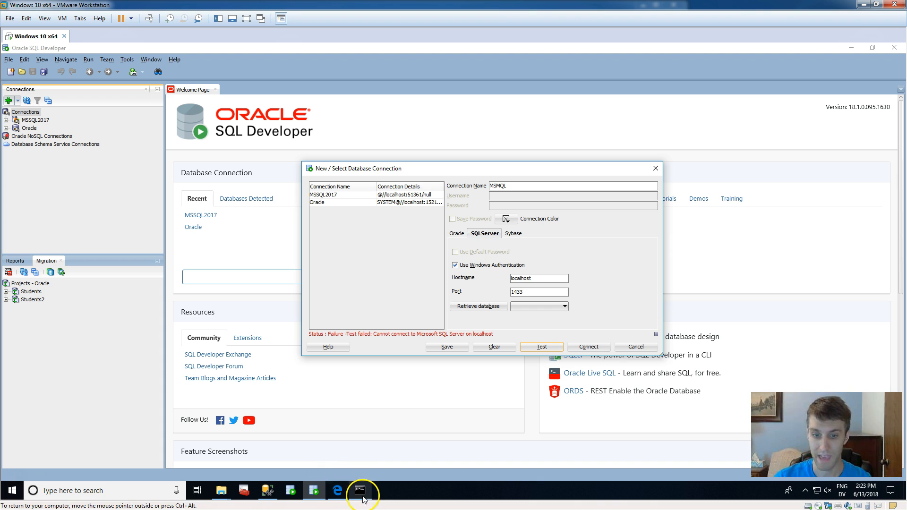
{"action": "left_click", "coordinate": [541, 347]}
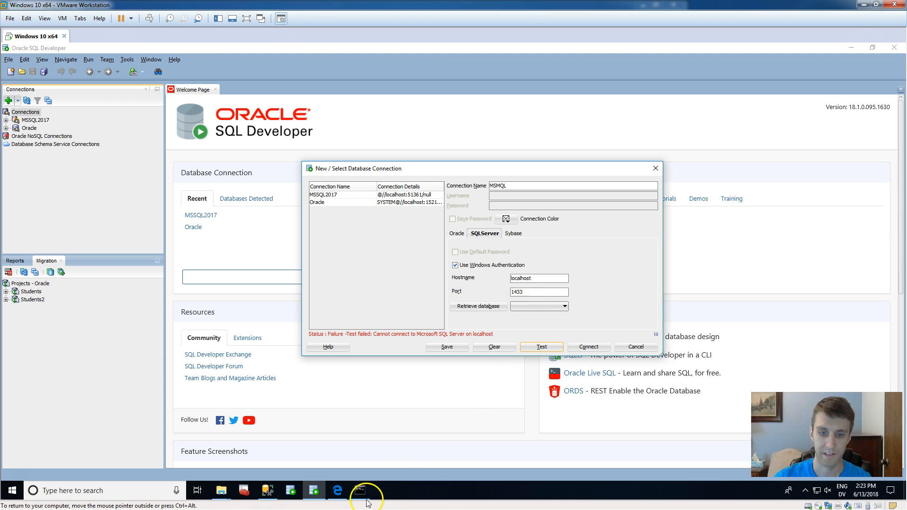
Switch to the administrator Command Prompt, run netstat -abn and look through the listing for the port used by sqlservr.exe.
{"action": "mouse_move", "coordinate": [356, 491]}
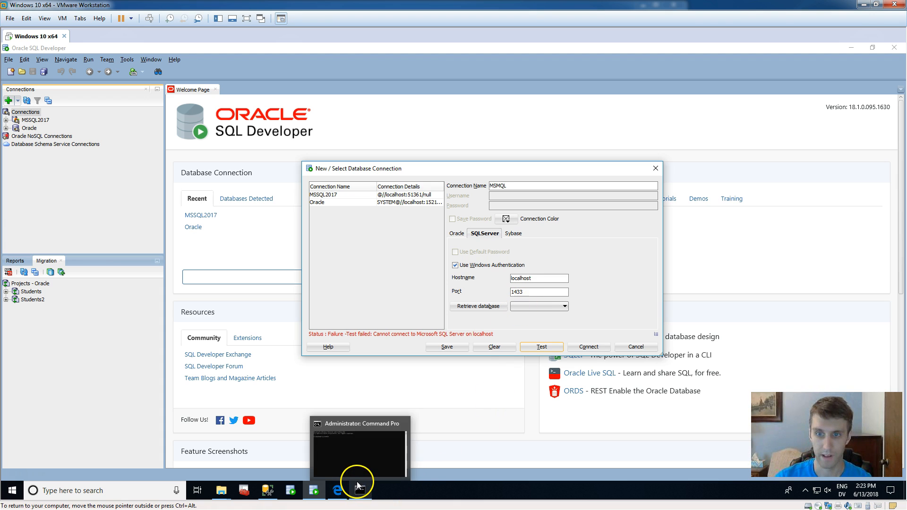
{"action": "left_click", "coordinate": [359, 492]}
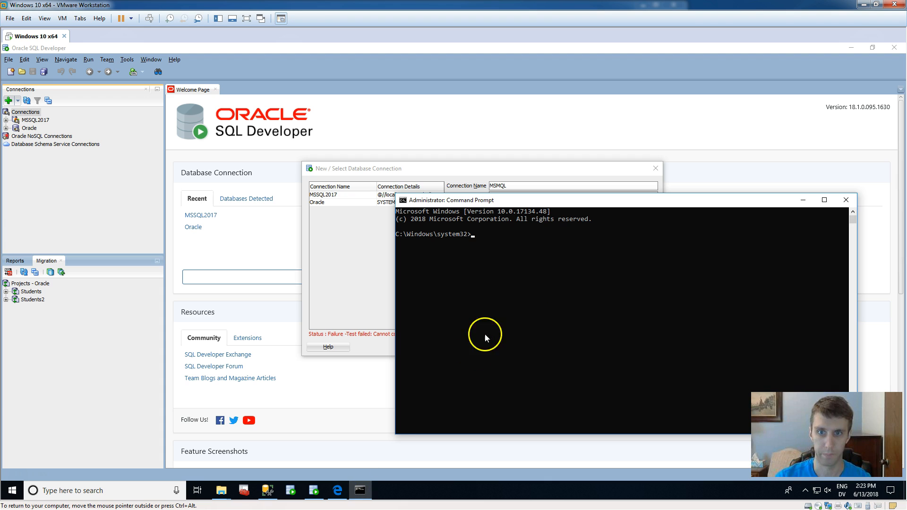
{"action": "left_click_drag", "start_coordinate": [556, 200], "coordinate": [433, 119]}
{"action": "left_click", "coordinate": [425, 165]}
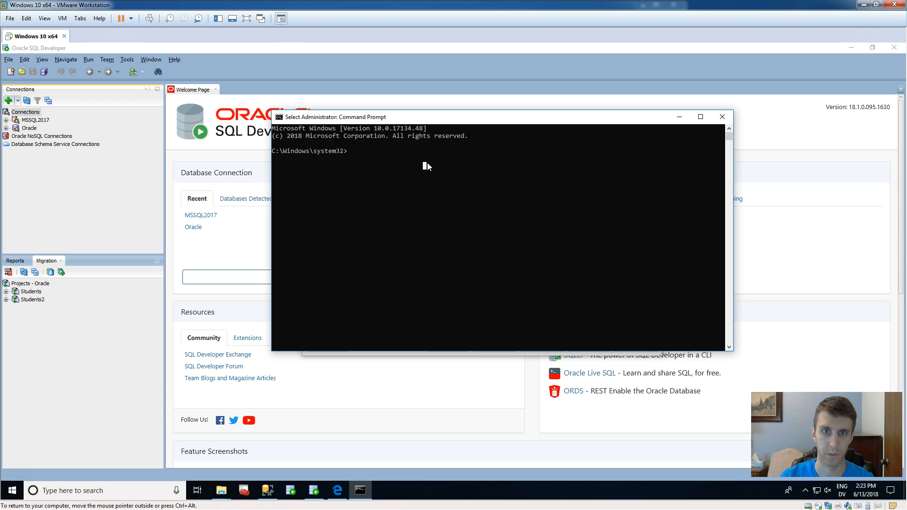
{"action": "left_click", "coordinate": [418, 169]}
{"action": "type", "text": "netstat -abn"}
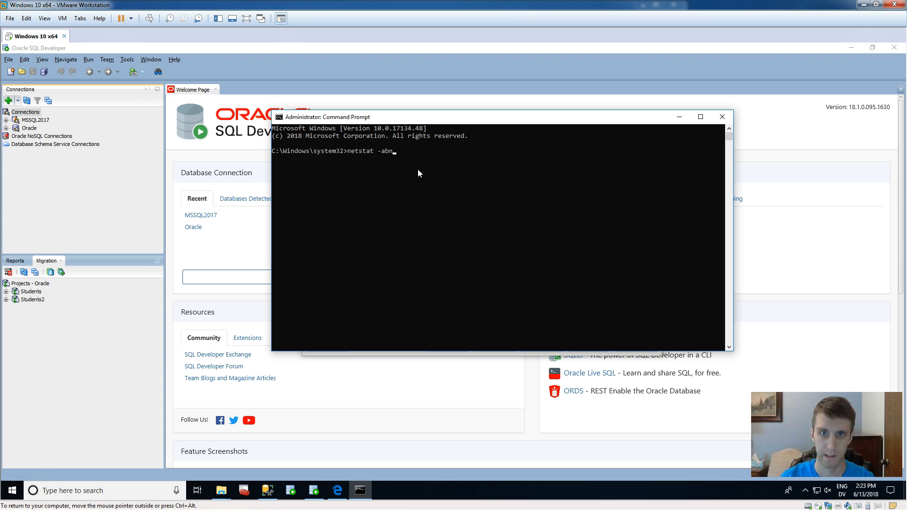
{"action": "key", "text": "Return"}
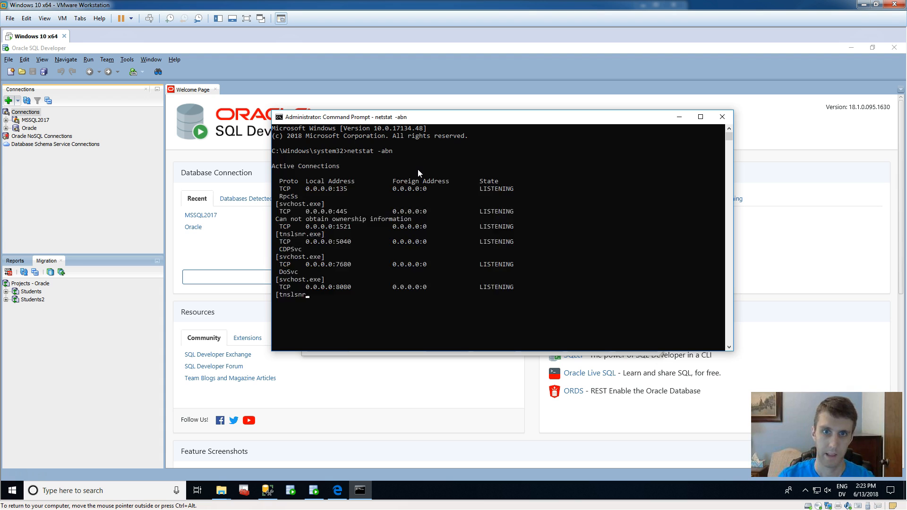
{"action": "scroll", "coordinate": [506, 265], "scroll_direction": "up", "scroll_amount": 20}
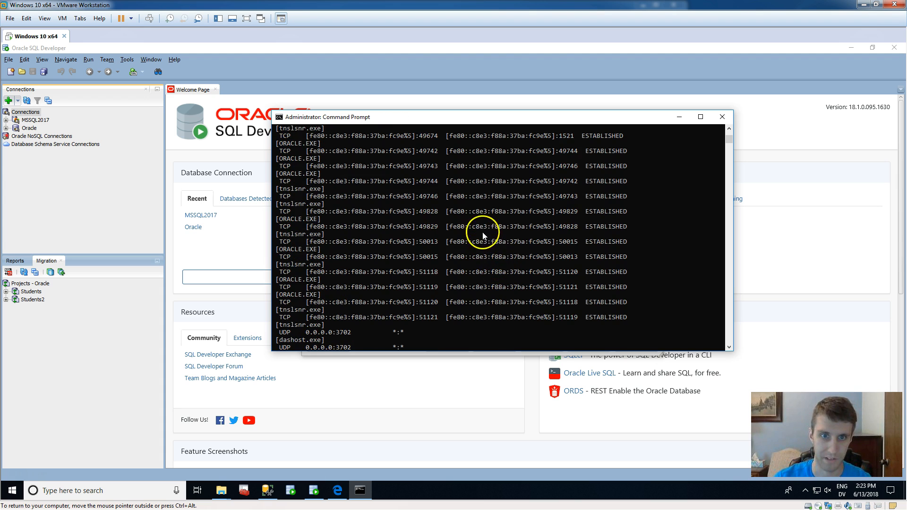
{"action": "scroll", "coordinate": [464, 232], "scroll_direction": "up", "scroll_amount": 8}
{"action": "scroll", "coordinate": [392, 245], "scroll_direction": "up", "scroll_amount": 6}
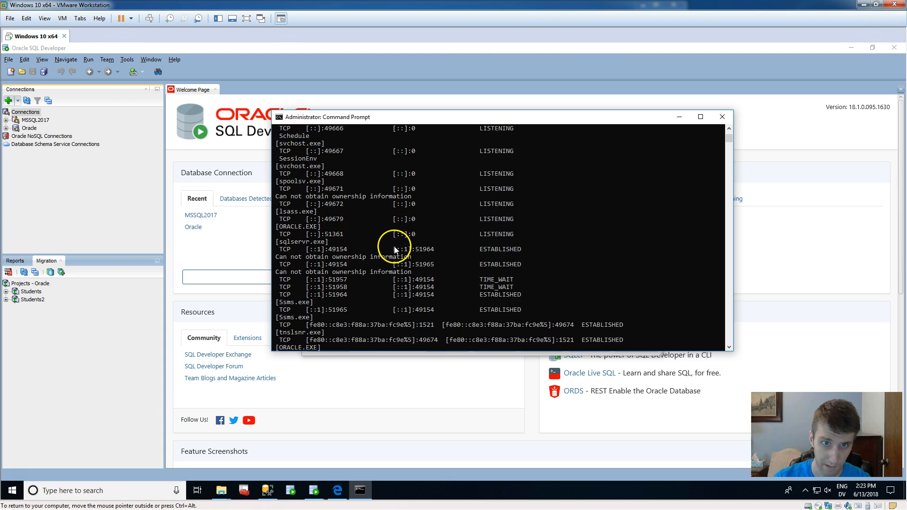
{"action": "scroll", "coordinate": [387, 233], "scroll_direction": "up", "scroll_amount": 7}
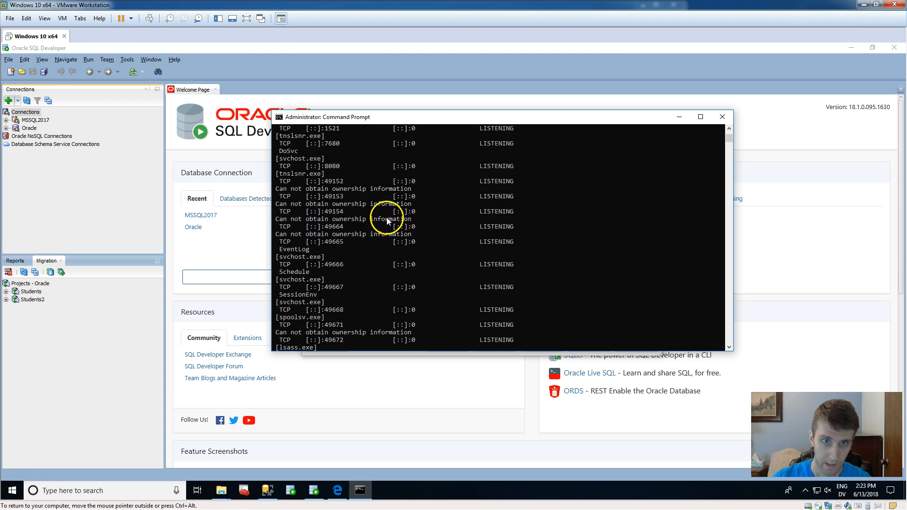
{"action": "scroll", "coordinate": [379, 204], "scroll_direction": "up", "scroll_amount": 1}
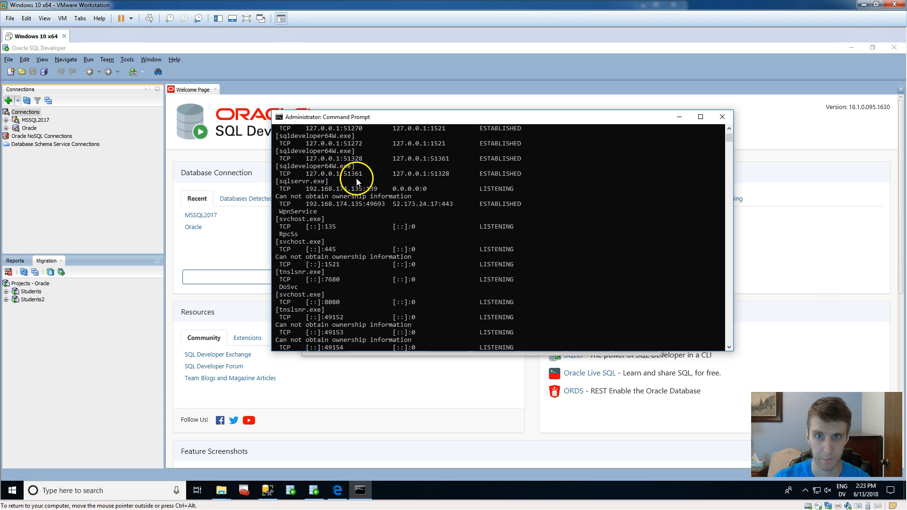
{"action": "scroll", "coordinate": [356, 181], "scroll_direction": "up", "scroll_amount": 1}
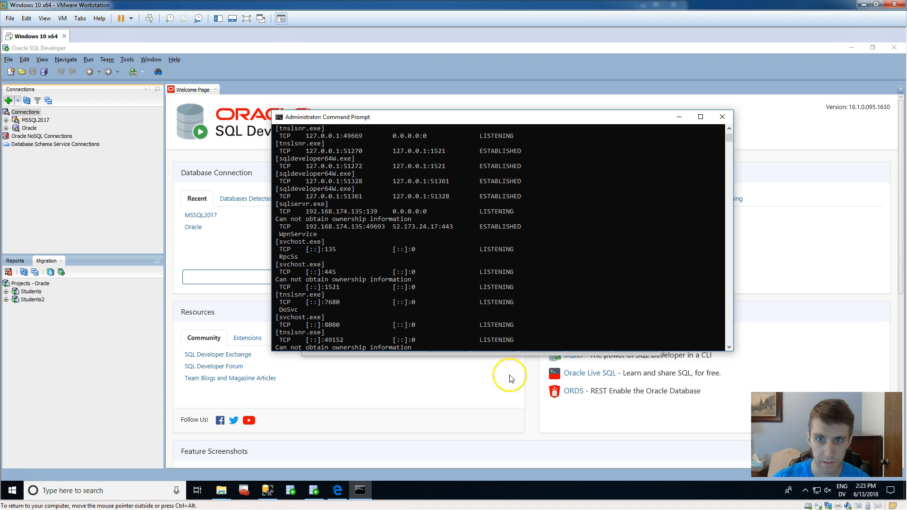
Try the MSMQL connection on port 51328.
{"action": "left_click", "coordinate": [423, 399]}
{"action": "double_click", "coordinate": [528, 293]}
{"action": "type", "text": "51328"}
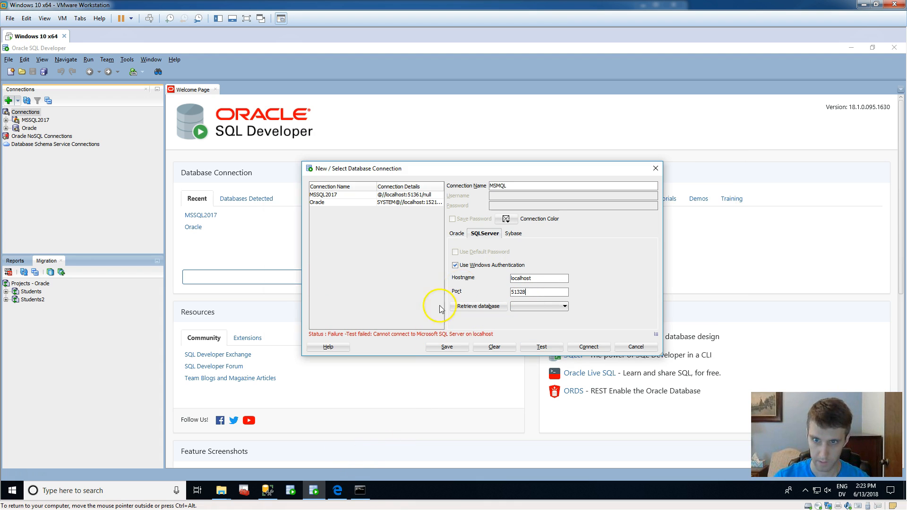
{"action": "left_click", "coordinate": [541, 347]}
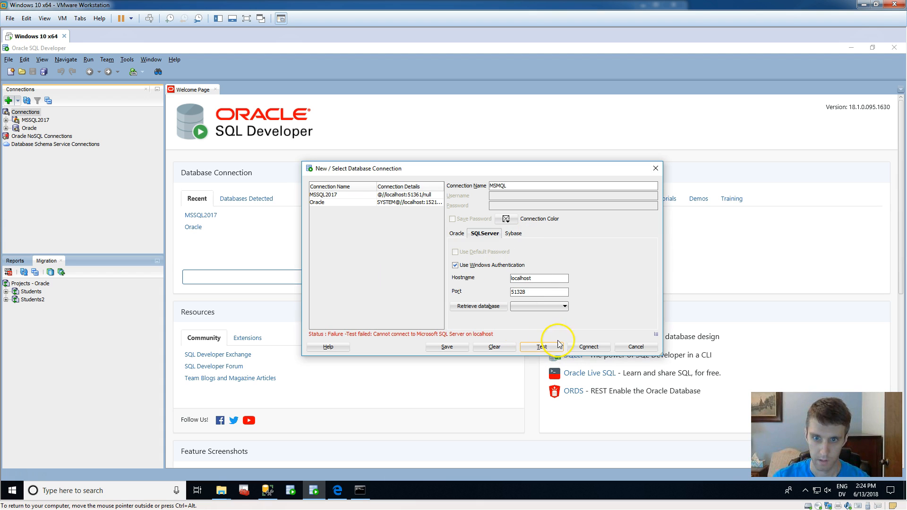
Recheck the sqlservr.exe port in the netstat listing, set the MSMQL connection's port to 51361 and test it.
{"action": "key", "text": "alt+Tab"}
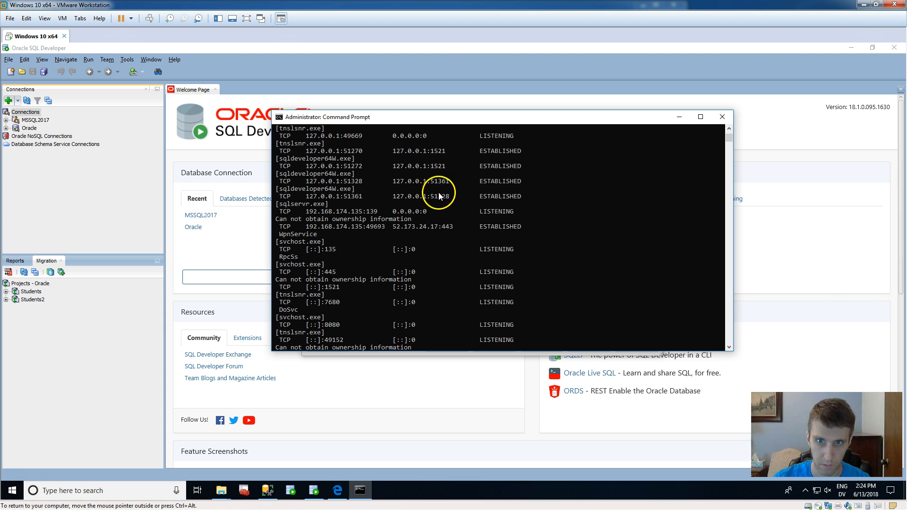
{"action": "key", "text": "alt+Tab"}
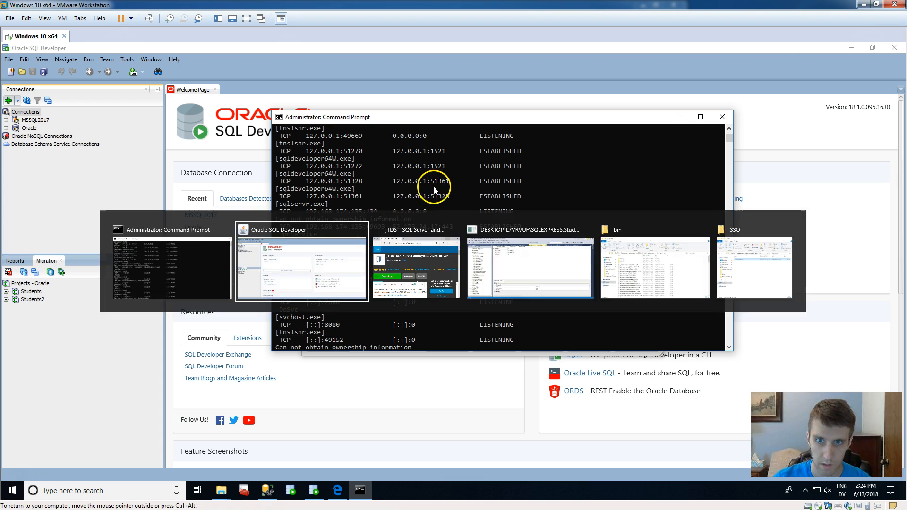
{"action": "left_click", "coordinate": [537, 292]}
{"action": "type", "text": "51328"}
{"action": "key", "text": "BackSpace"}
{"action": "key", "text": "BackSpace"}
{"action": "type", "text": "61"}
{"action": "left_click", "coordinate": [541, 346]}
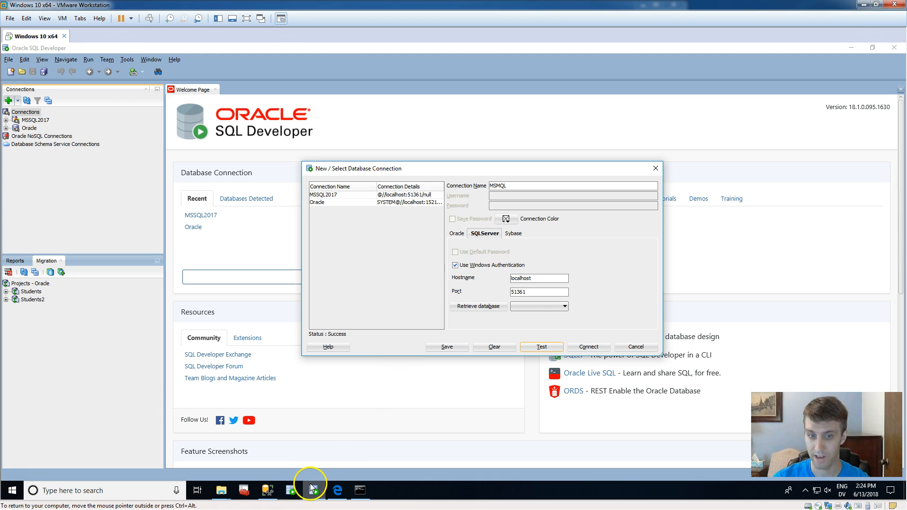
Copy ntlmauth.dll from the Downloads\jtds-1.3.1-dist\x64\SSO folder in File Explorer.
{"action": "left_click", "coordinate": [221, 491]}
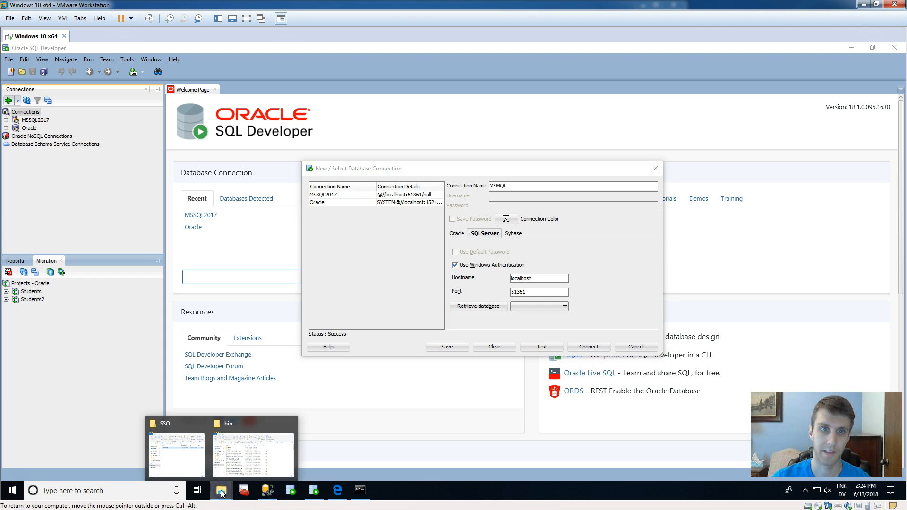
{"action": "left_click", "coordinate": [178, 467]}
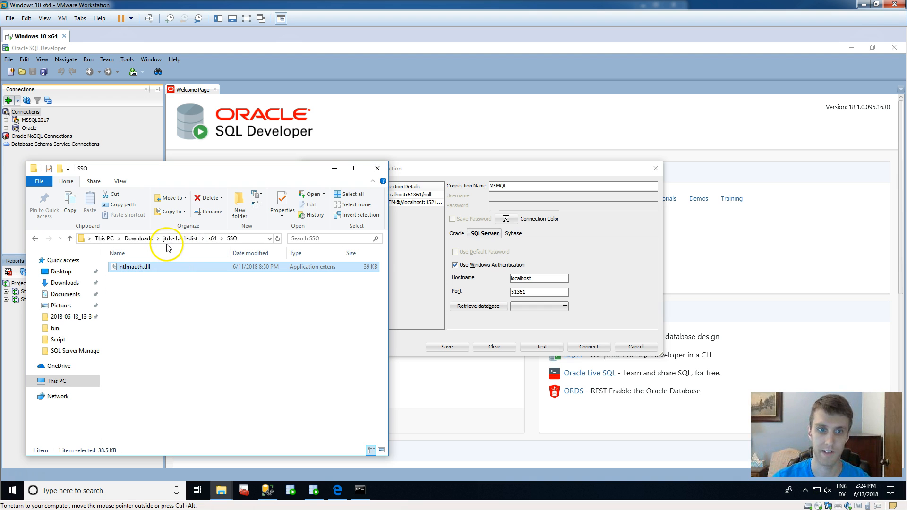
{"action": "right_click", "coordinate": [159, 271]}
{"action": "left_click", "coordinate": [194, 362]}
Look for ntlmauth.dll in the sqldeveloper\jdk\jre\bin folder and minimize that folder window.
{"action": "left_click", "coordinate": [221, 489]}
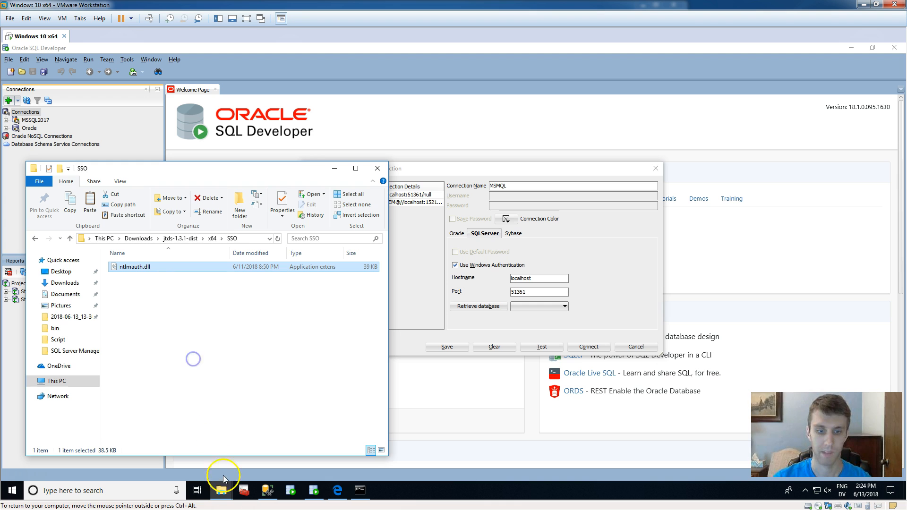
{"action": "left_click", "coordinate": [243, 461]}
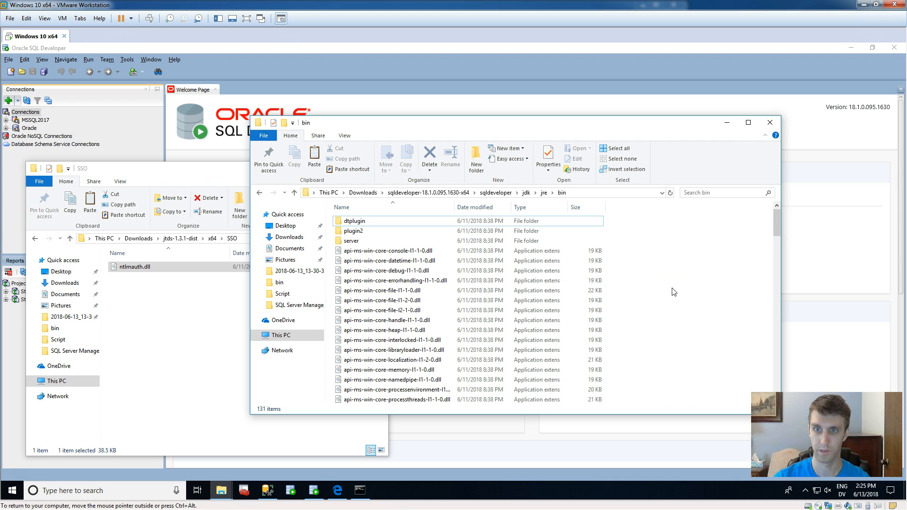
{"action": "left_click", "coordinate": [682, 271]}
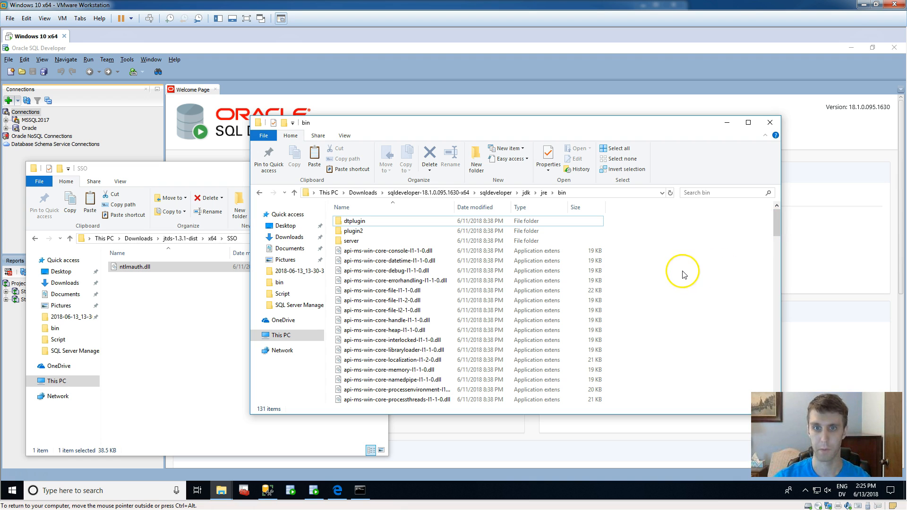
{"action": "left_click_drag", "start_coordinate": [771, 217], "coordinate": [774, 334]}
{"action": "scroll", "coordinate": [687, 302], "scroll_direction": "down", "scroll_amount": 3}
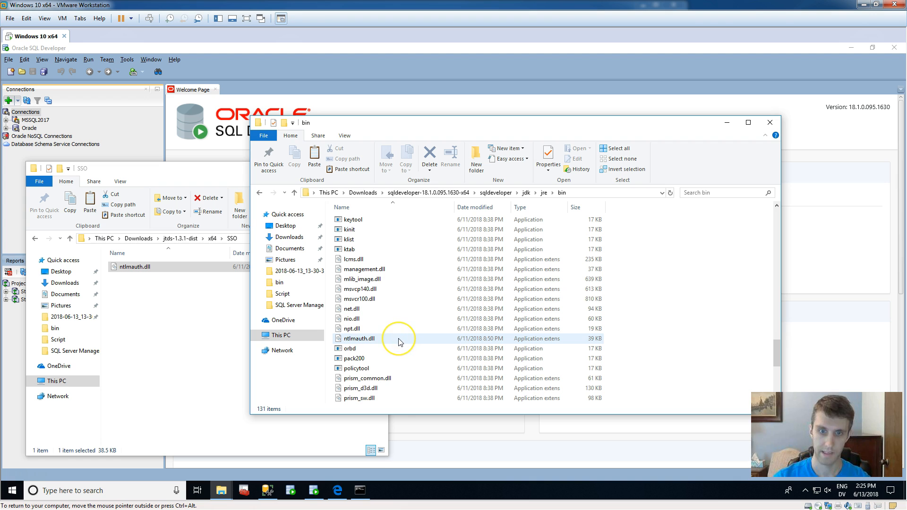
{"action": "left_click", "coordinate": [720, 127]}
Retest the MSMQL connection in Oracle SQL Developer, connect to it and expand its list of databases.
{"action": "left_click", "coordinate": [628, 263]}
{"action": "left_click", "coordinate": [549, 344]}
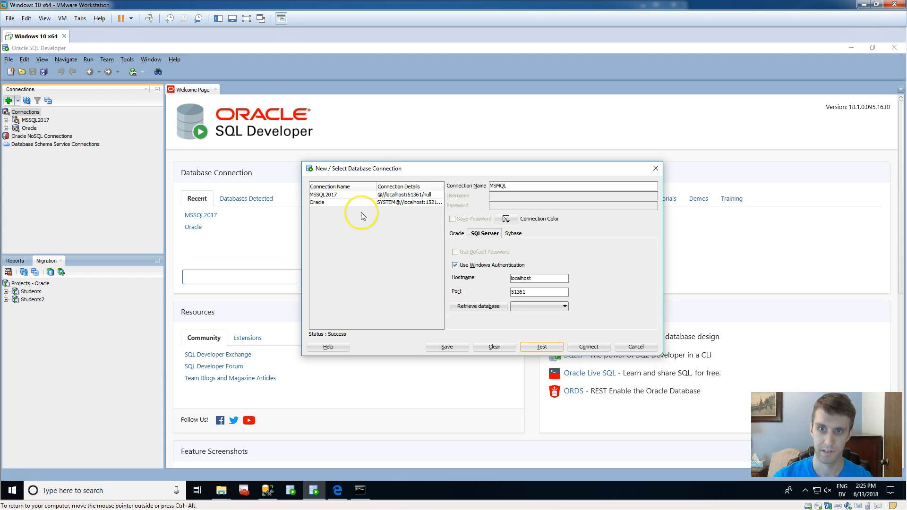
{"action": "left_click", "coordinate": [596, 349]}
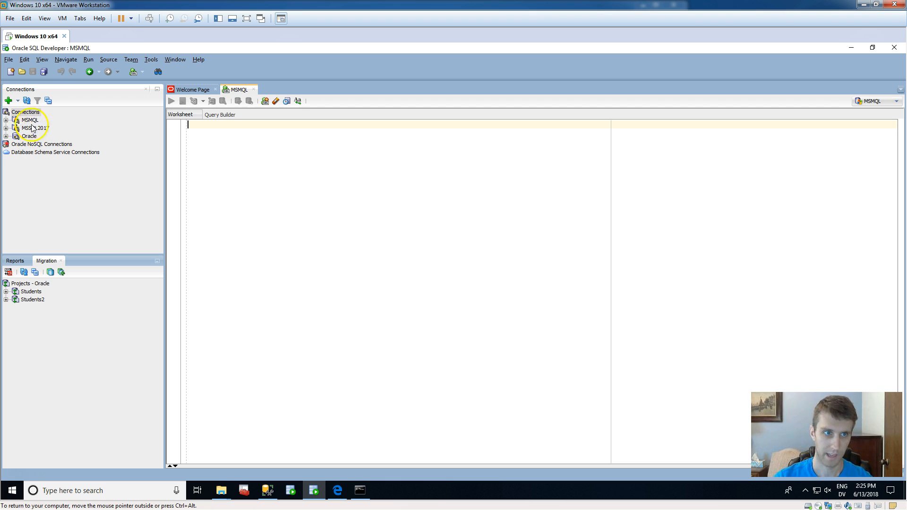
{"action": "left_click", "coordinate": [30, 120]}
{"action": "left_click", "coordinate": [6, 120]}
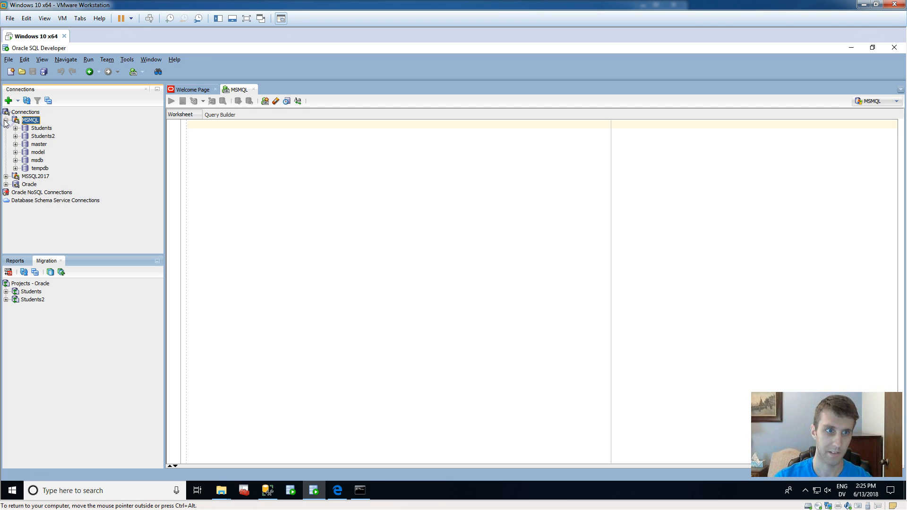
Start the Migrate To Oracle wizard for the Students2 database and advance to its Project page, keeping the repository settings.
{"action": "left_click", "coordinate": [45, 137]}
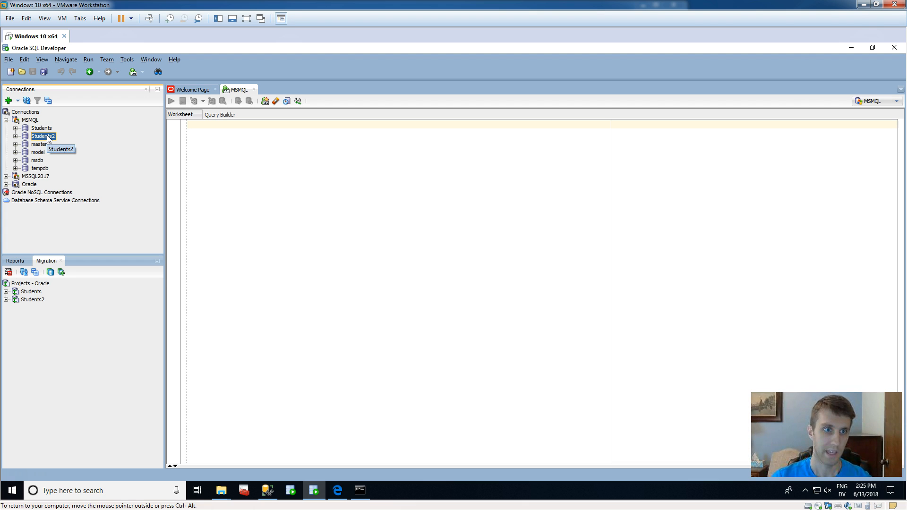
{"action": "right_click", "coordinate": [47, 137]}
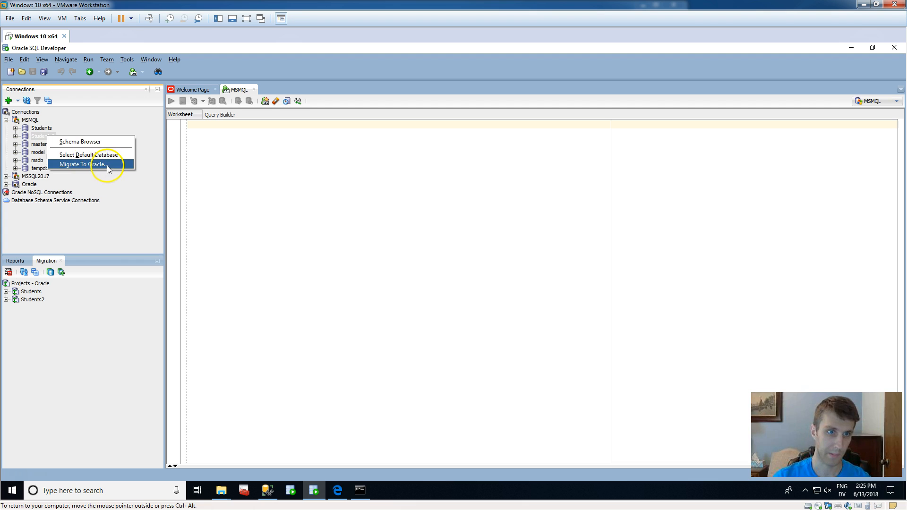
{"action": "left_click", "coordinate": [123, 166]}
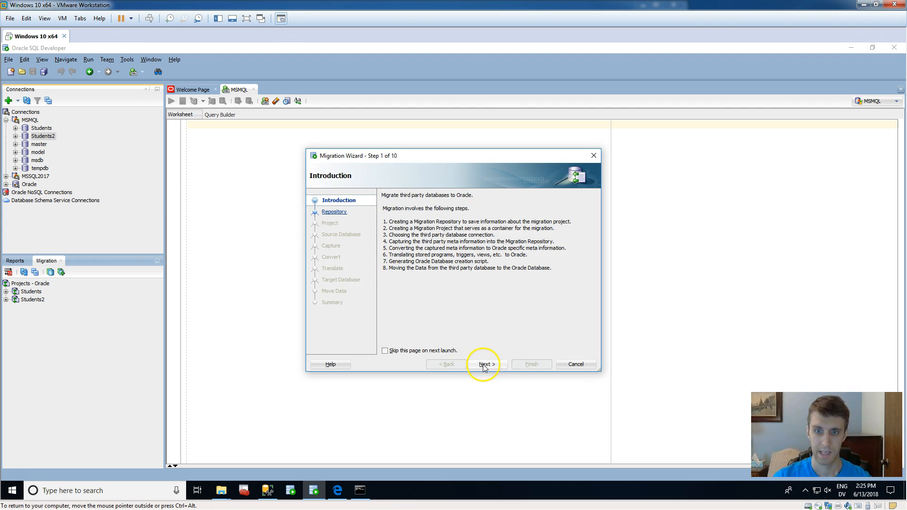
{"action": "left_click", "coordinate": [483, 365]}
{"action": "left_click", "coordinate": [487, 365]}
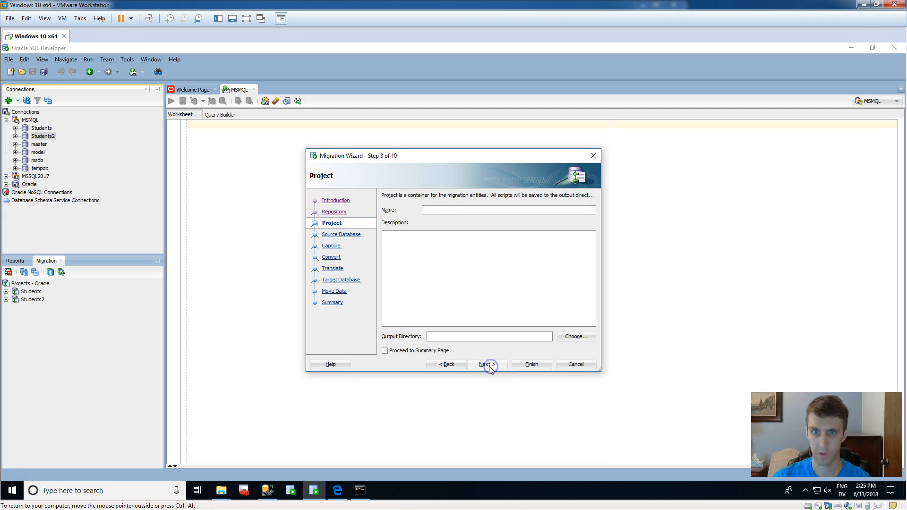
Name the migration project Students3, set its output directory to the Documents\Script folder and continue to the source database page.
{"action": "left_click", "coordinate": [438, 211]}
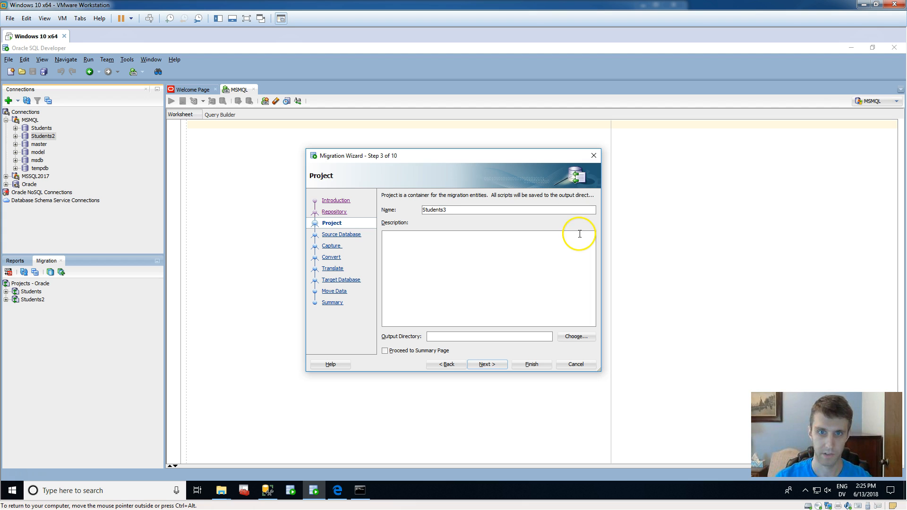
{"action": "left_click", "coordinate": [577, 336]}
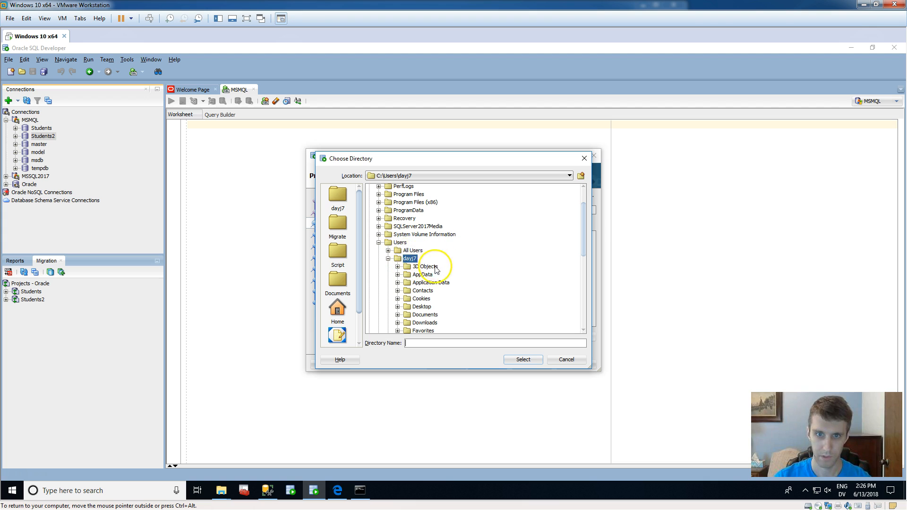
{"action": "left_click", "coordinate": [343, 283]}
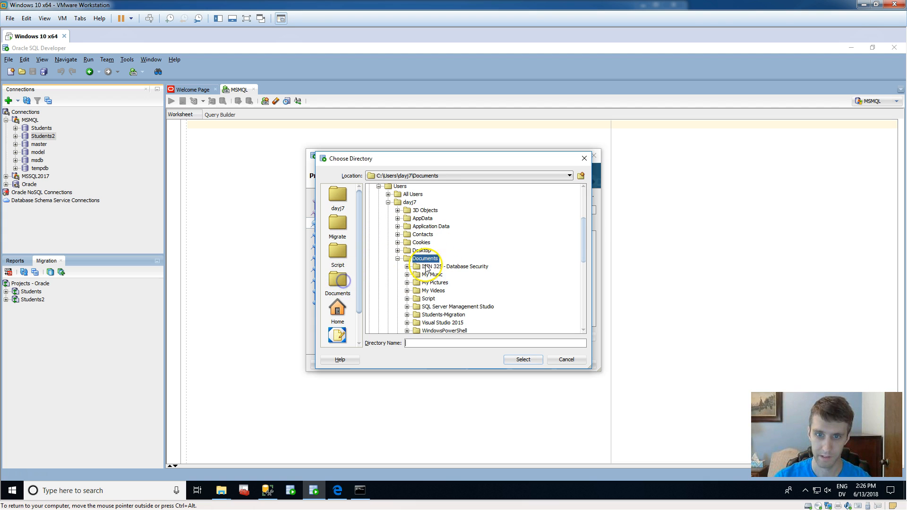
{"action": "double_click", "coordinate": [426, 301]}
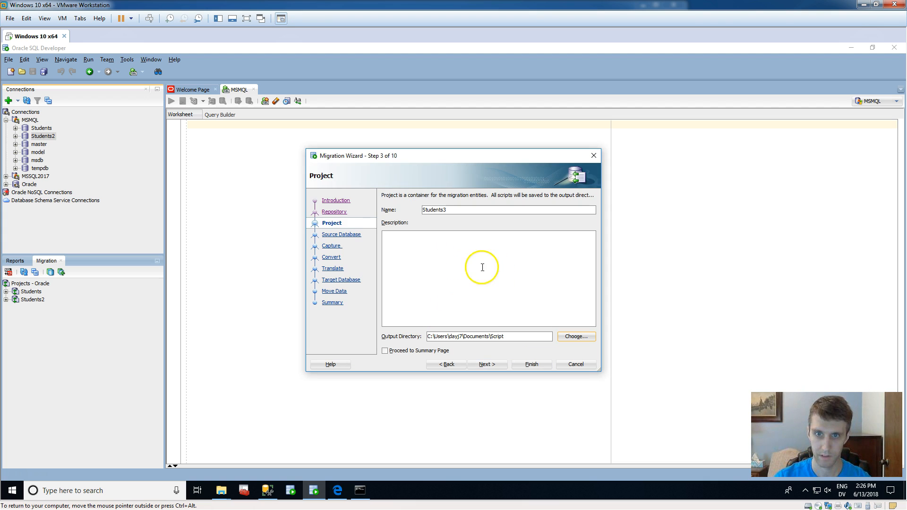
{"action": "left_click", "coordinate": [490, 364]}
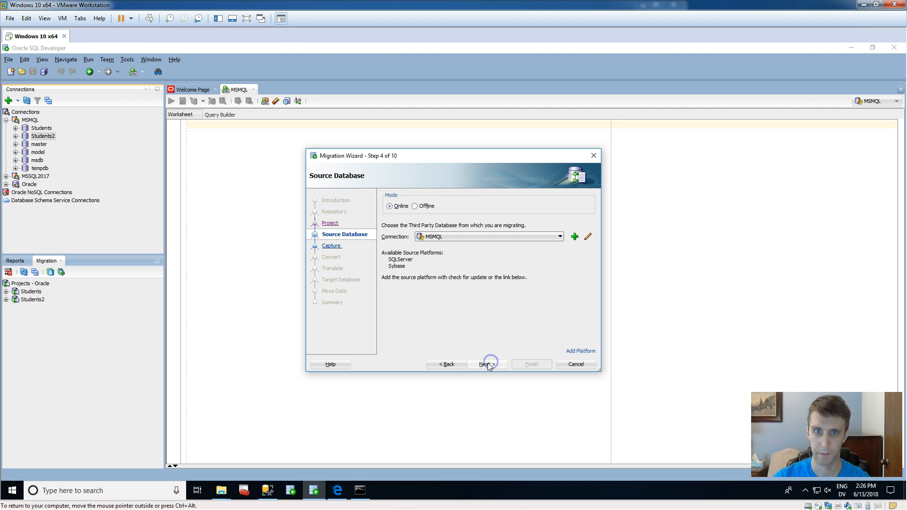
Accept MSMQL as the online source and Students2 as the database to capture, advancing to the Convert page.
{"action": "left_click", "coordinate": [486, 365]}
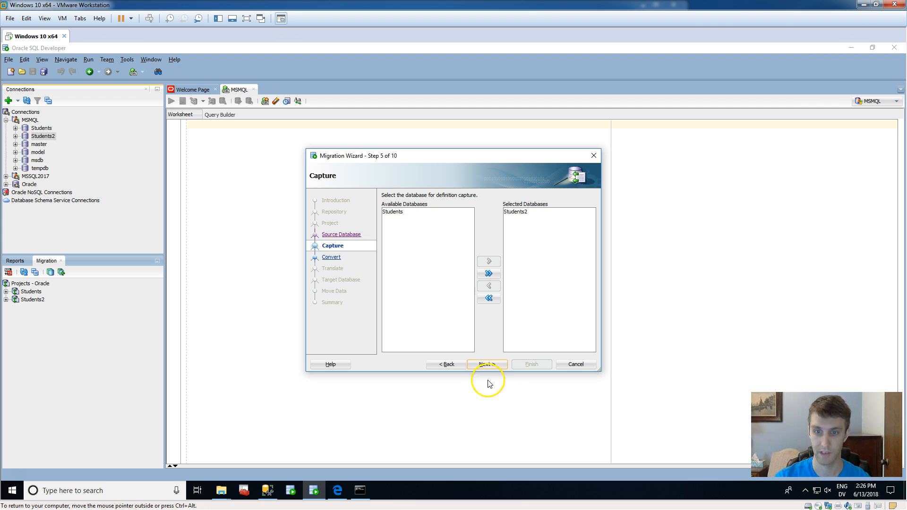
{"action": "left_click", "coordinate": [492, 365]}
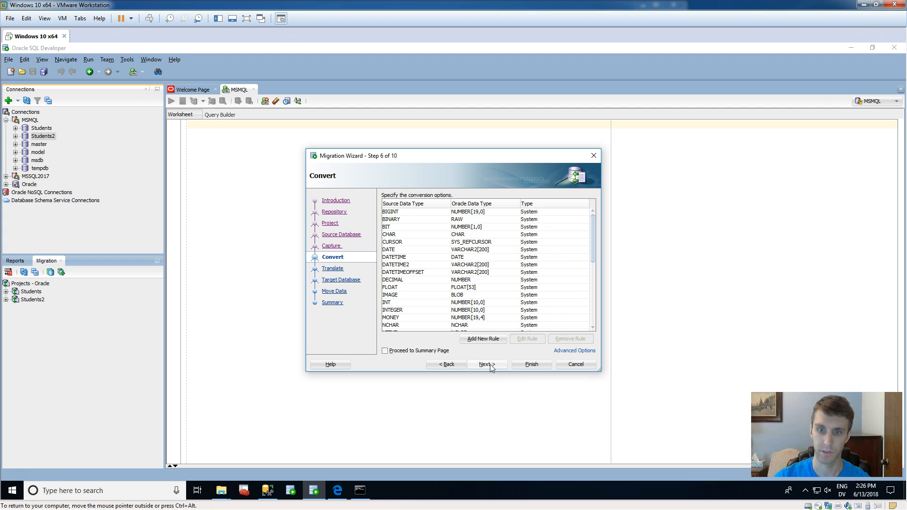
Accept the default data type conversion rules and the translation of all SQL objects, advancing to the Target Database page.
{"action": "mouse_move", "coordinate": [594, 225]}
{"action": "left_mouse_down"}
{"action": "mouse_move", "coordinate": [593, 333]}
{"action": "mouse_move", "coordinate": [600, 220]}
{"action": "left_mouse_up"}
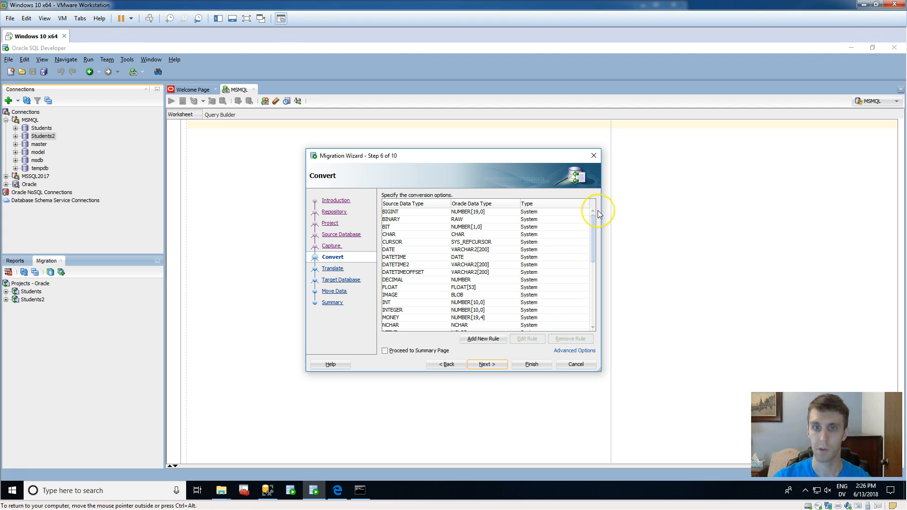
{"action": "left_click_drag", "start_coordinate": [591, 220], "coordinate": [599, 200]}
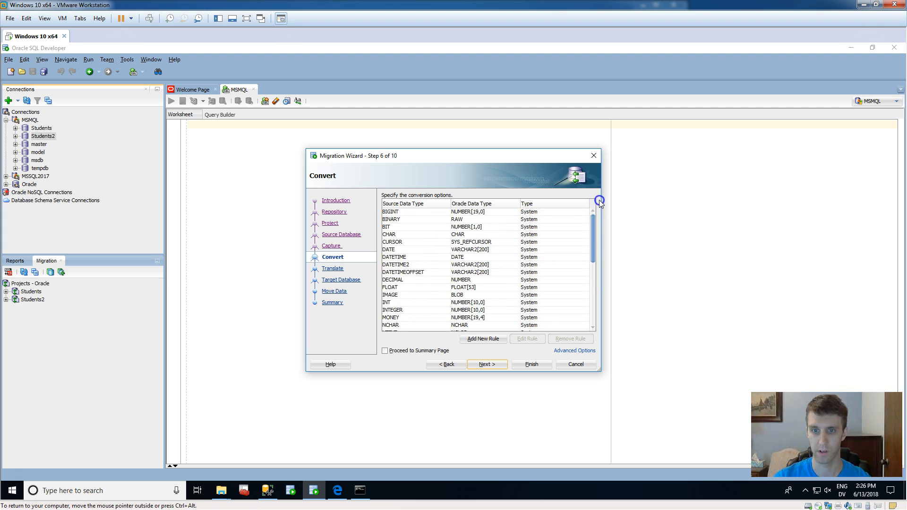
{"action": "left_click", "coordinate": [484, 364]}
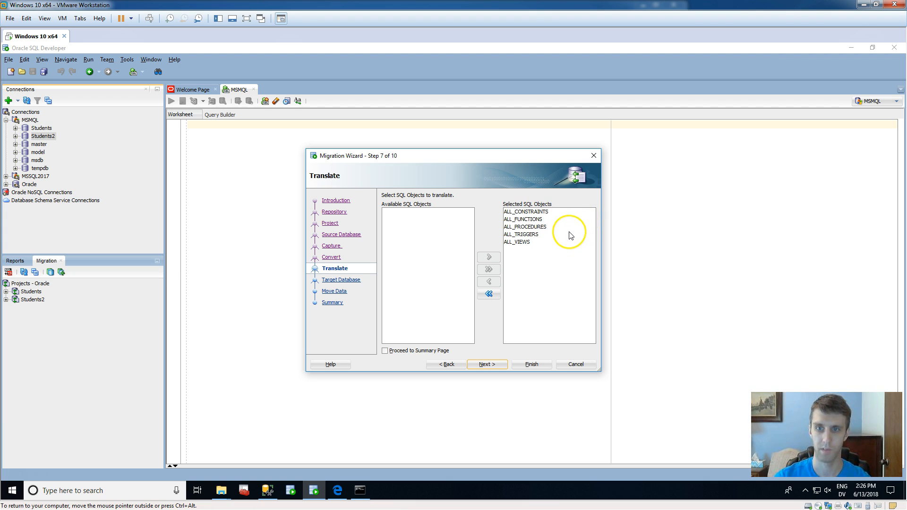
{"action": "left_click", "coordinate": [485, 368]}
{"action": "left_click", "coordinate": [484, 364]}
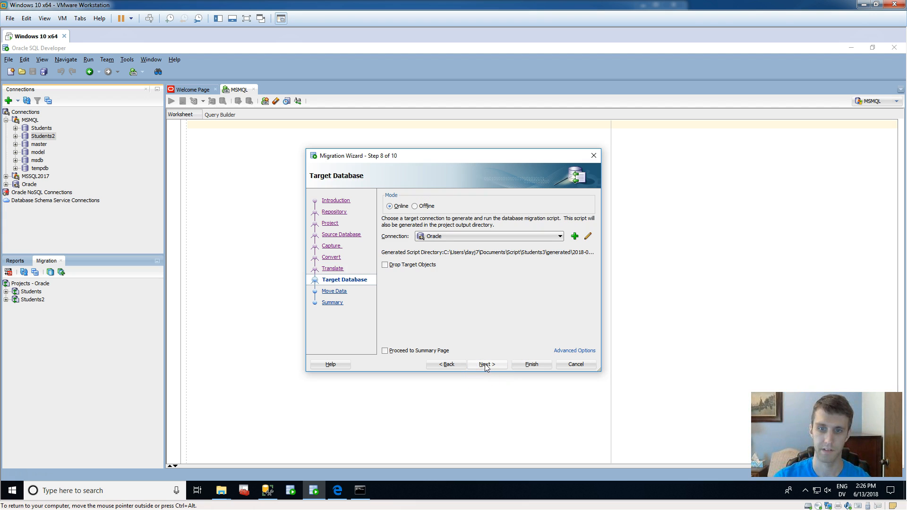
Keep Oracle as the online target and MSMQL-to-Oracle as the online data move, then run the migration and dismiss the completion message.
{"action": "left_click", "coordinate": [484, 364]}
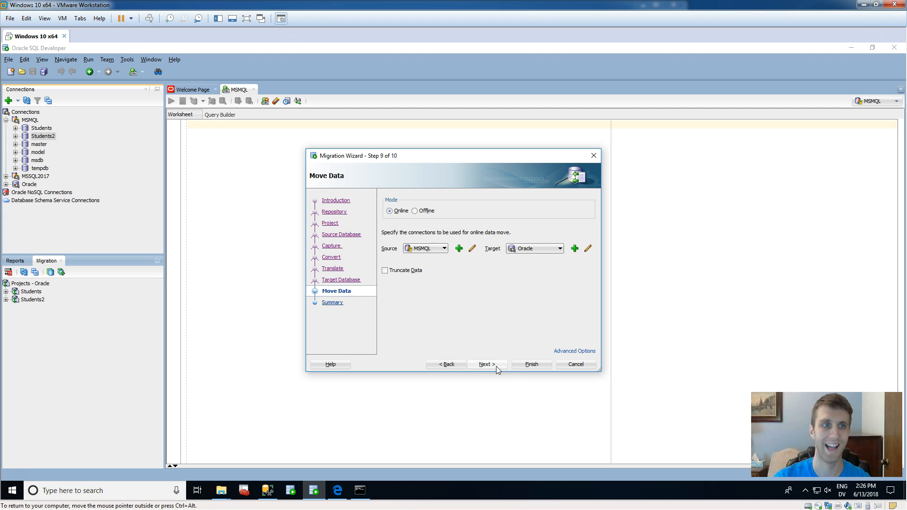
{"action": "left_click", "coordinate": [500, 367]}
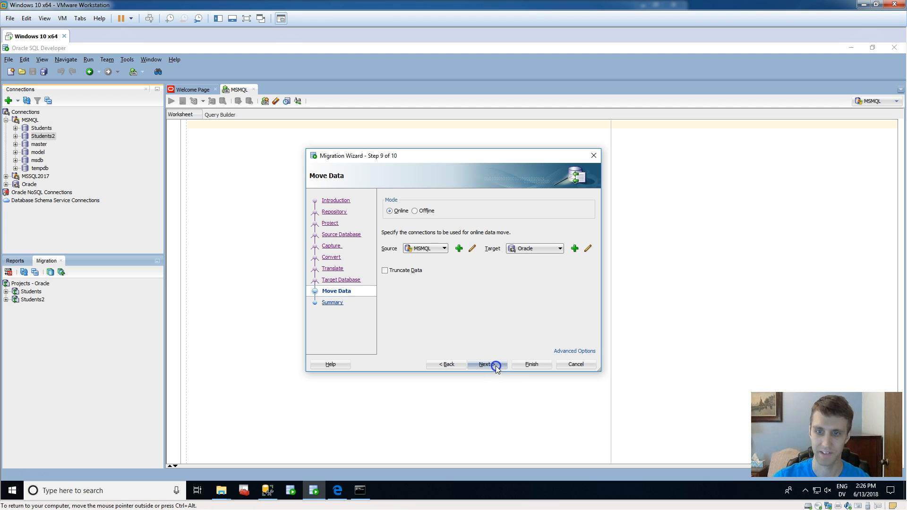
{"action": "left_click", "coordinate": [521, 367]}
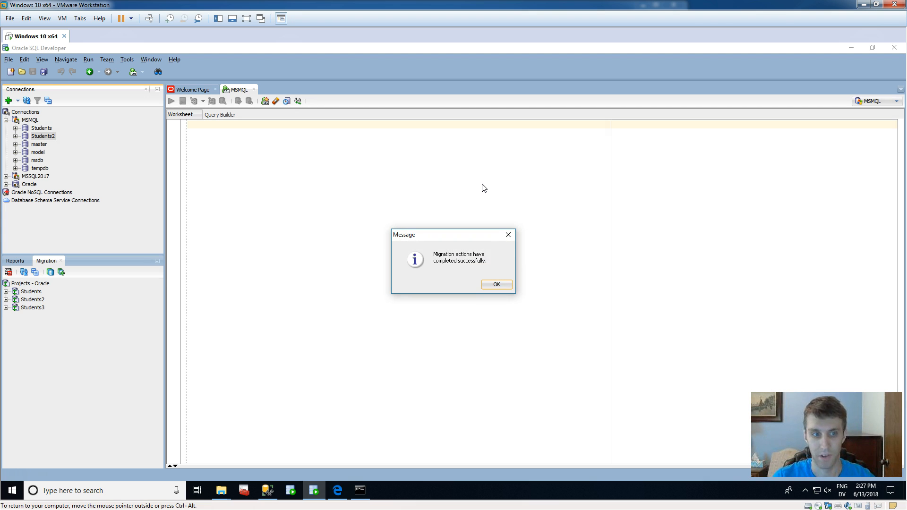
{"action": "left_click", "coordinate": [492, 287]}
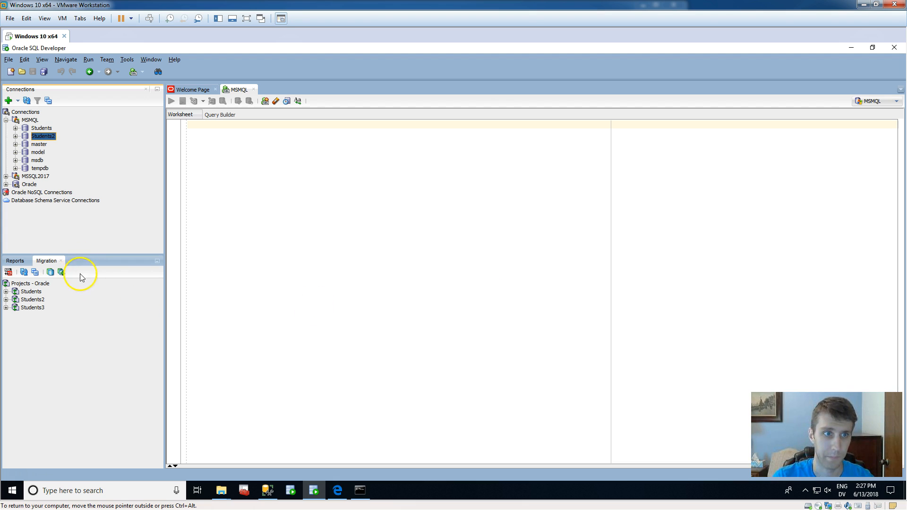
Collapse MSMQL and expand the Oracle connection down to the tables of the STUDENTS2 user under Other Users.
{"action": "left_click", "coordinate": [6, 121]}
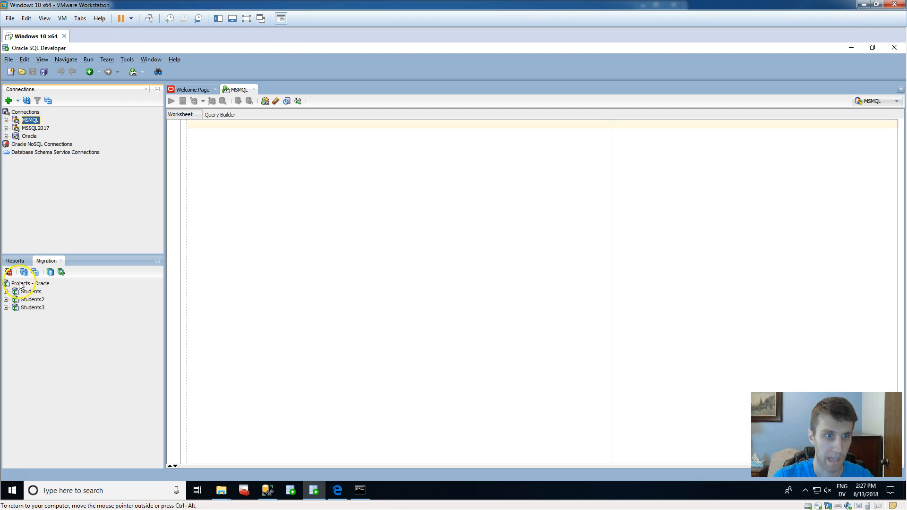
{"action": "left_click", "coordinate": [6, 136]}
{"action": "scroll", "coordinate": [102, 192], "scroll_direction": "down", "scroll_amount": 4}
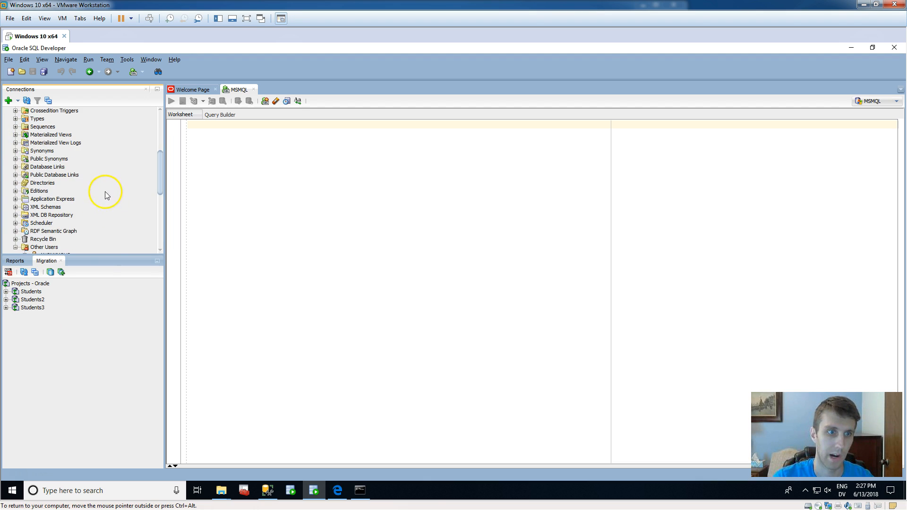
{"action": "scroll", "coordinate": [92, 179], "scroll_direction": "up", "scroll_amount": 4}
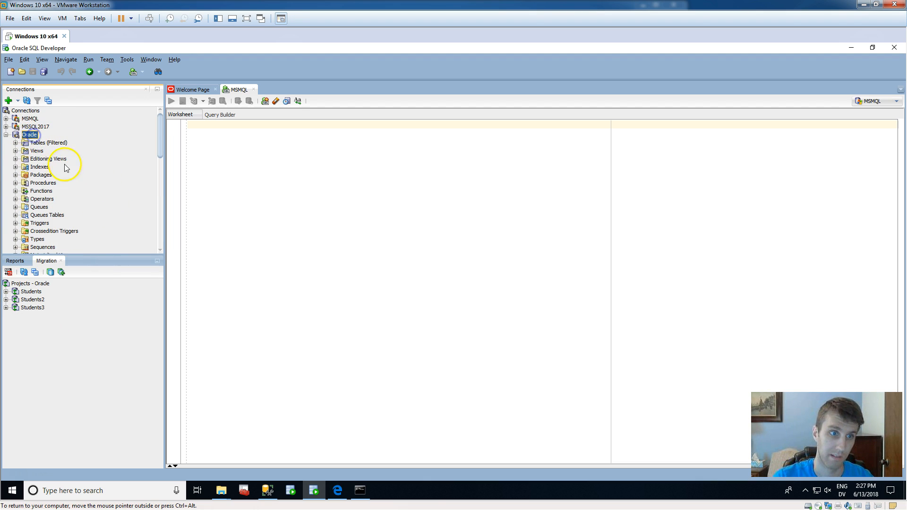
{"action": "scroll", "coordinate": [64, 168], "scroll_direction": "down", "scroll_amount": 7}
{"action": "scroll", "coordinate": [90, 189], "scroll_direction": "down", "scroll_amount": 4}
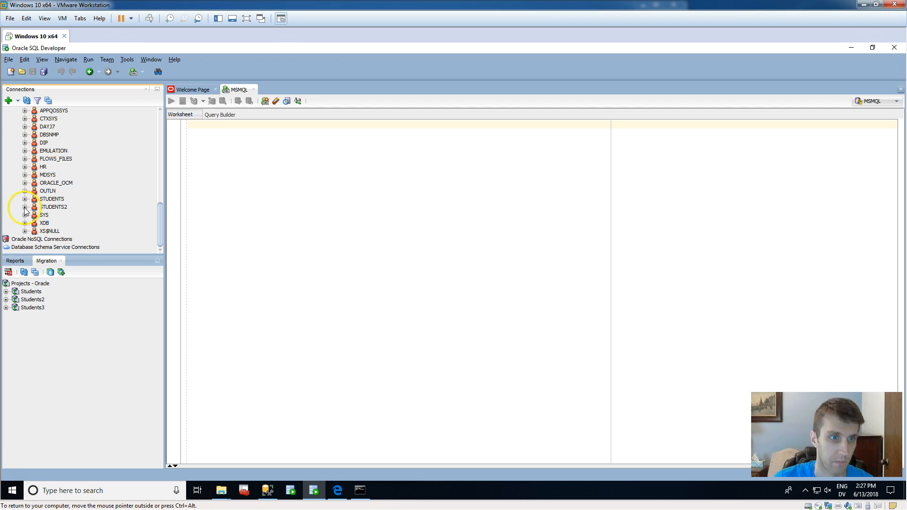
{"action": "left_click", "coordinate": [25, 207]}
{"action": "scroll", "coordinate": [62, 217], "scroll_direction": "down", "scroll_amount": 2}
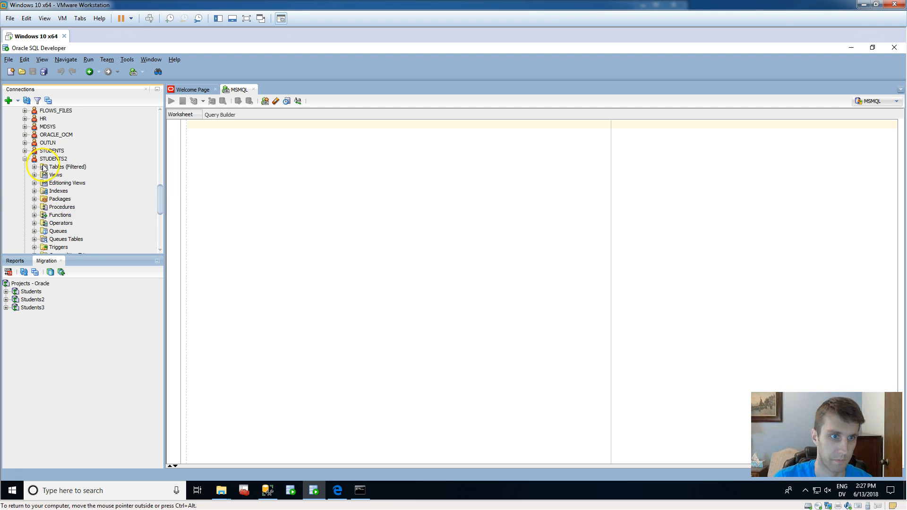
{"action": "left_click", "coordinate": [34, 166]}
Inspect the column definitions of the migrated DEGREE and PROFESSOR tables and expand PROFESSOR's columns in the tree.
{"action": "left_click", "coordinate": [65, 184]}
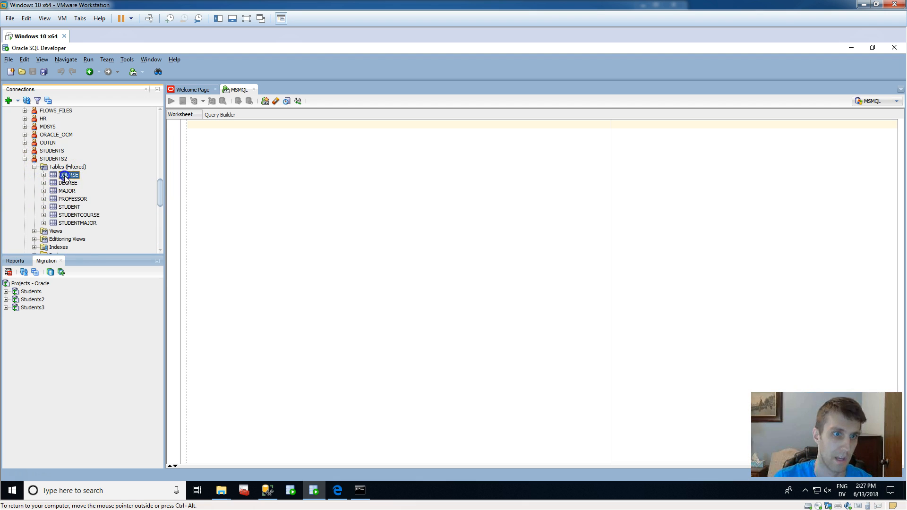
{"action": "left_click", "coordinate": [66, 193]}
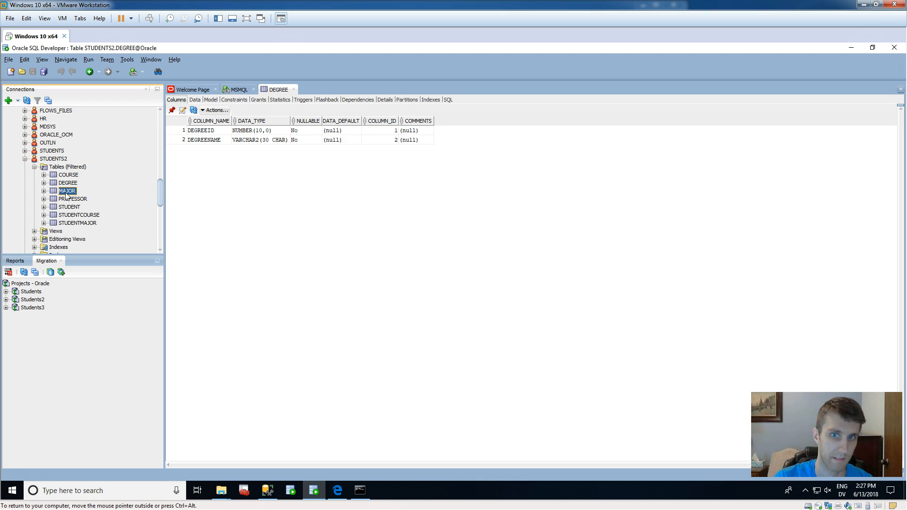
{"action": "left_click", "coordinate": [77, 200]}
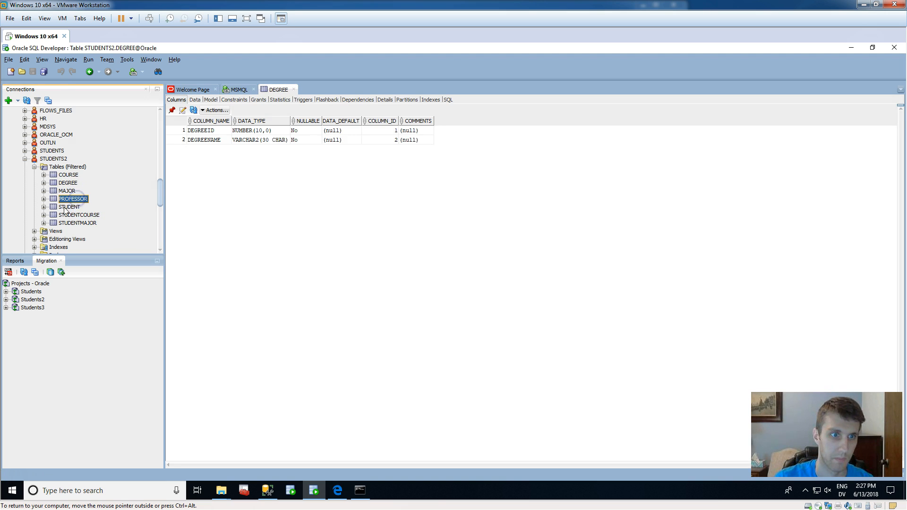
{"action": "left_click", "coordinate": [43, 199]}
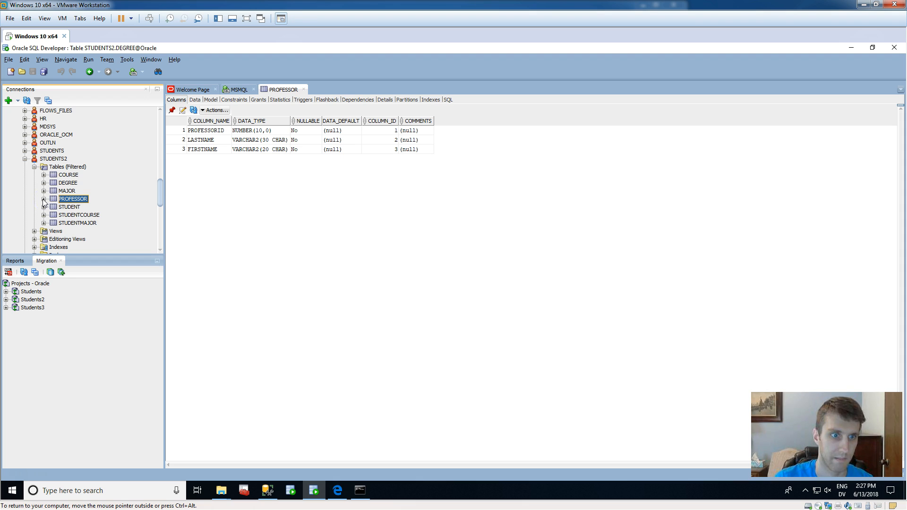
{"action": "left_click", "coordinate": [43, 200]}
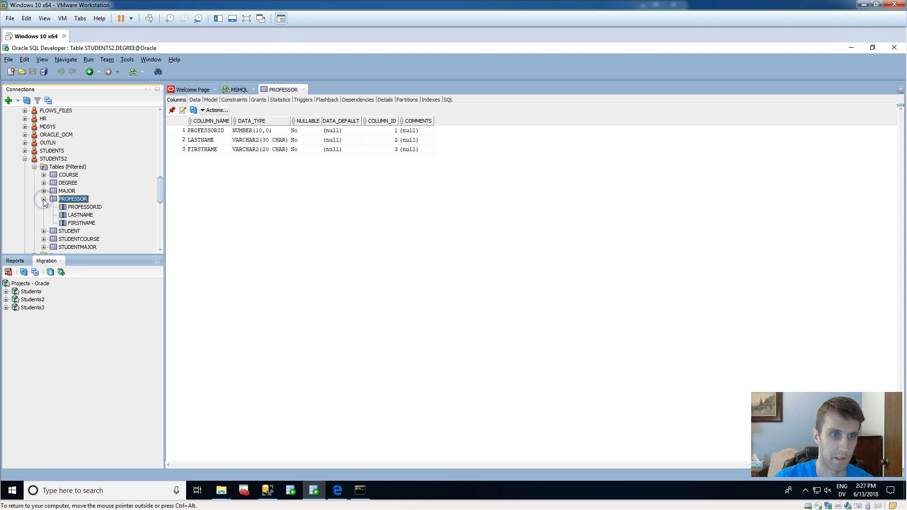
{"action": "scroll", "coordinate": [114, 208], "scroll_direction": "up", "scroll_amount": 6}
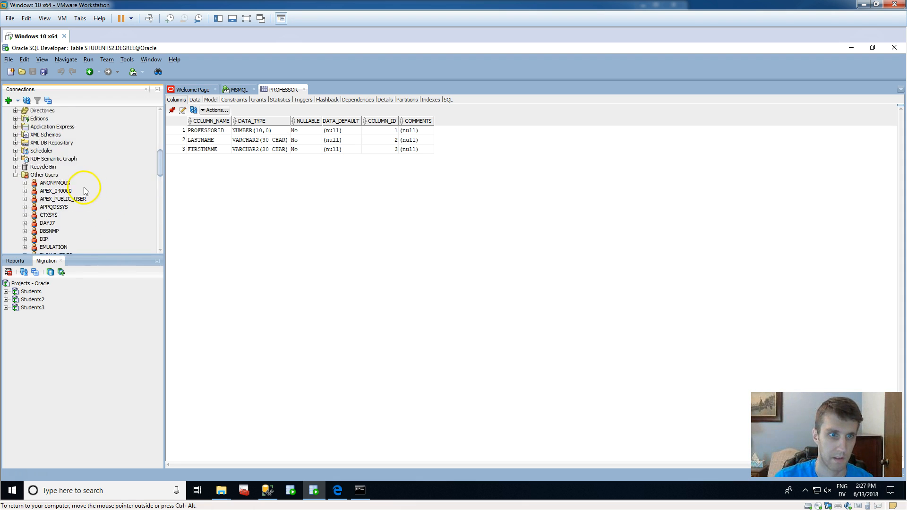
{"action": "scroll", "coordinate": [85, 191], "scroll_direction": "up", "scroll_amount": 5}
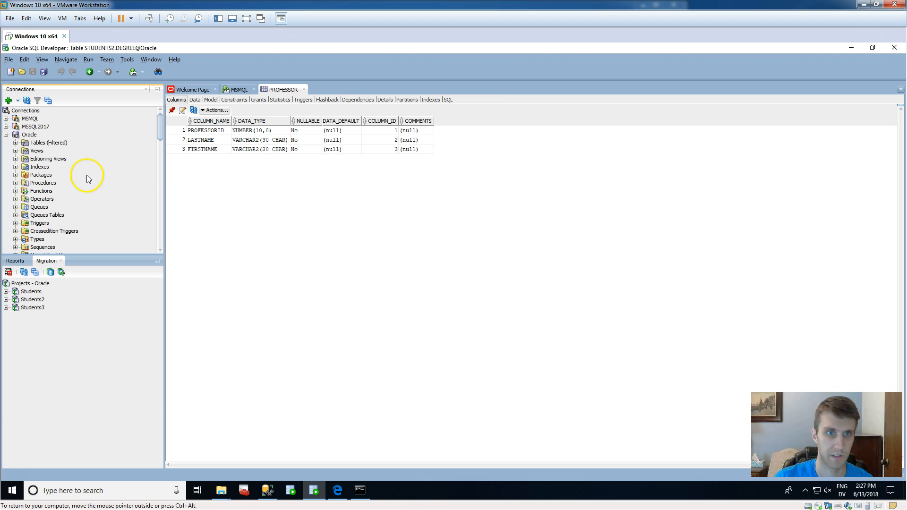
Switch to the web browser, open the Get Started With Oracle Database XE home page and maximize the window.
{"action": "left_click", "coordinate": [847, 49]}
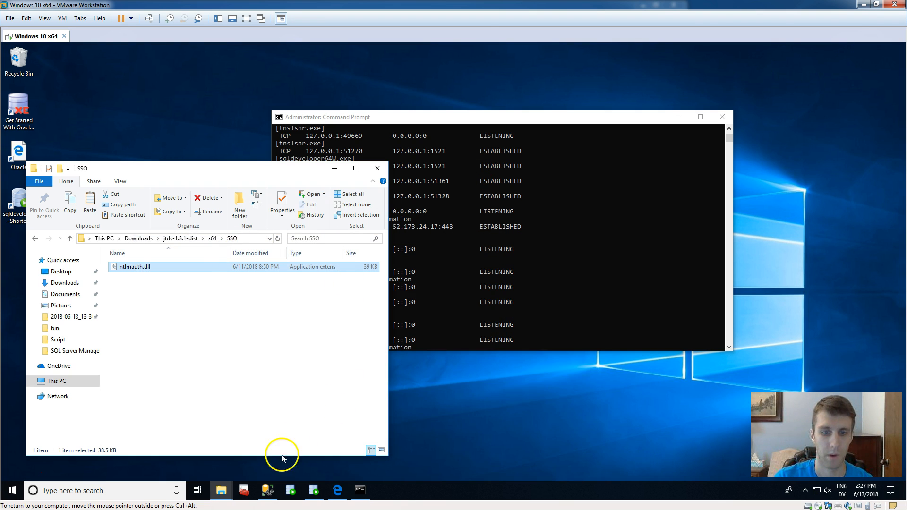
{"action": "left_click", "coordinate": [337, 491]}
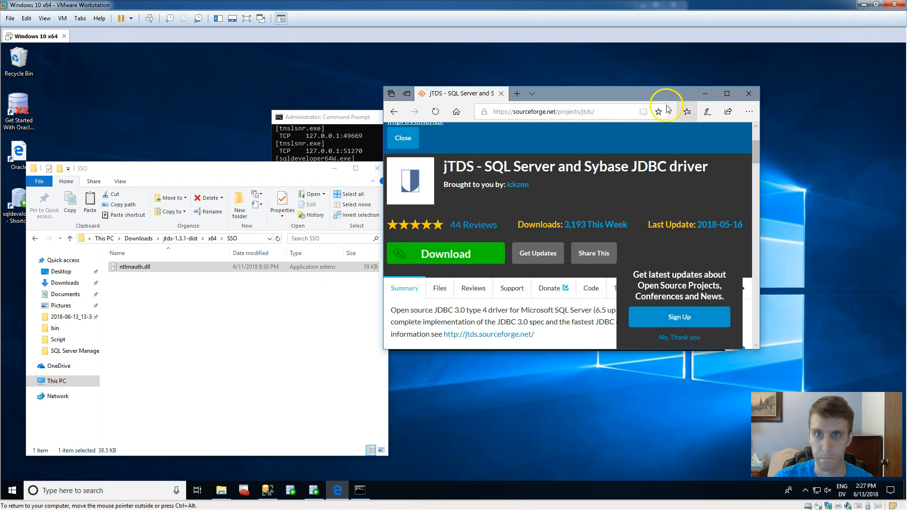
{"action": "double_click", "coordinate": [17, 112]}
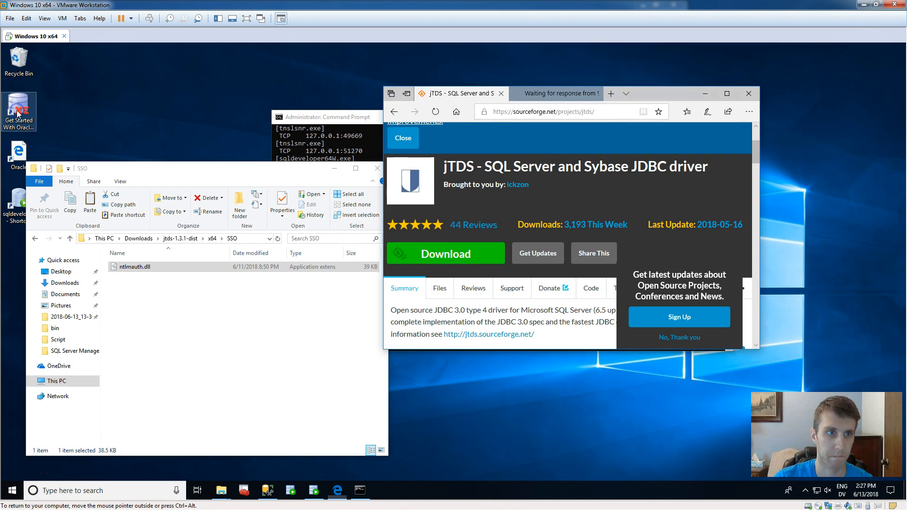
{"action": "left_click", "coordinate": [727, 93]}
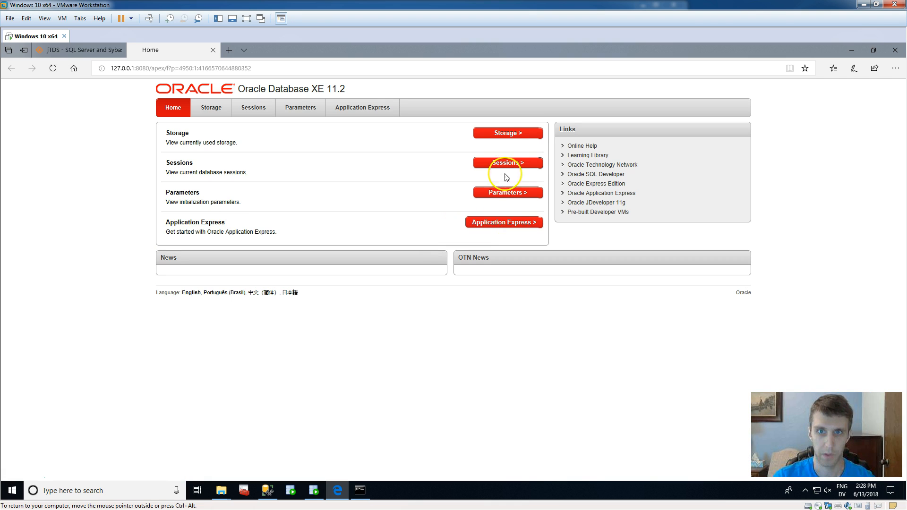
Open the database's Storage page, logging in as SYSTEM with the account password.
{"action": "left_click", "coordinate": [522, 132]}
{"action": "left_click", "coordinate": [397, 152]}
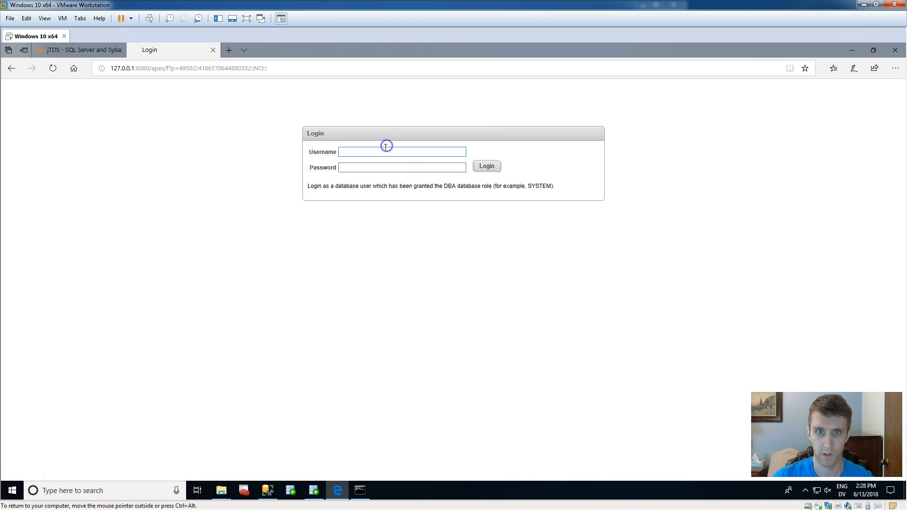
{"action": "left_click", "coordinate": [370, 164]}
{"action": "left_click", "coordinate": [487, 174]}
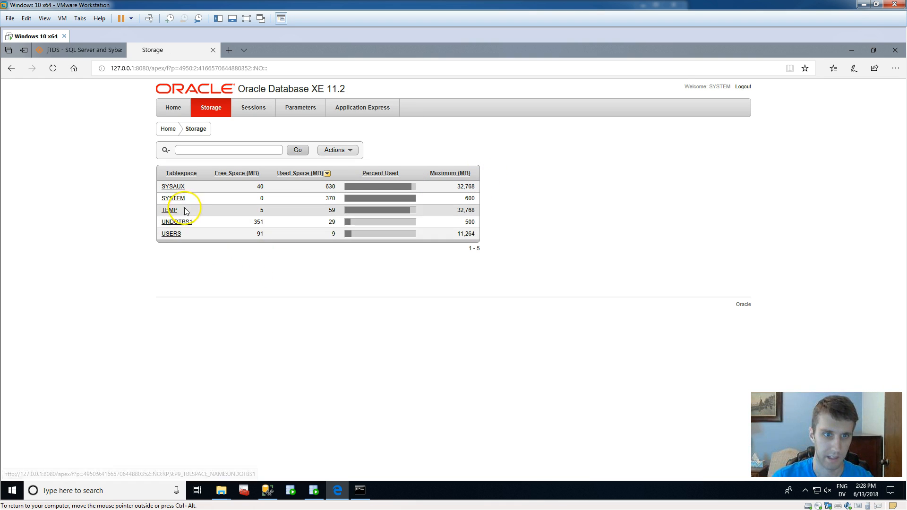
Examine the segments stored in the USERS tablespace, looking at the second page of the list and returning to the first.
{"action": "left_click", "coordinate": [171, 234]}
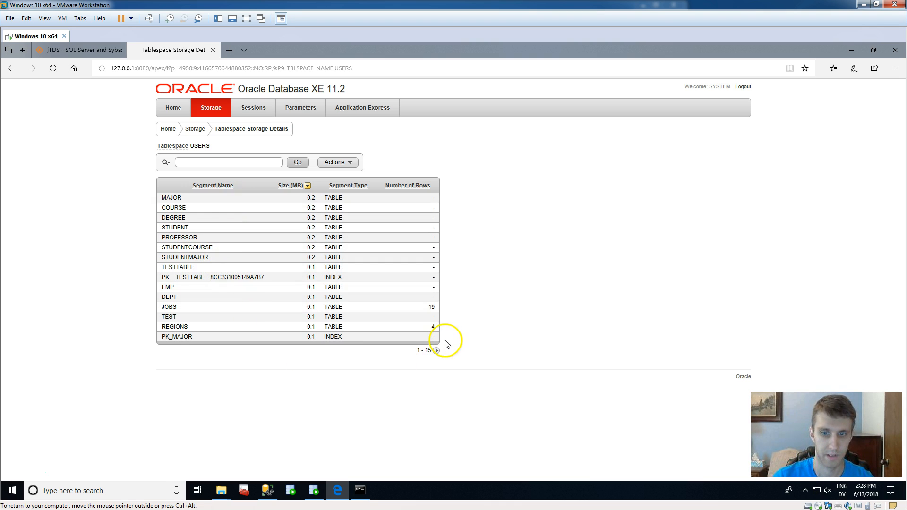
{"action": "left_click", "coordinate": [437, 352]}
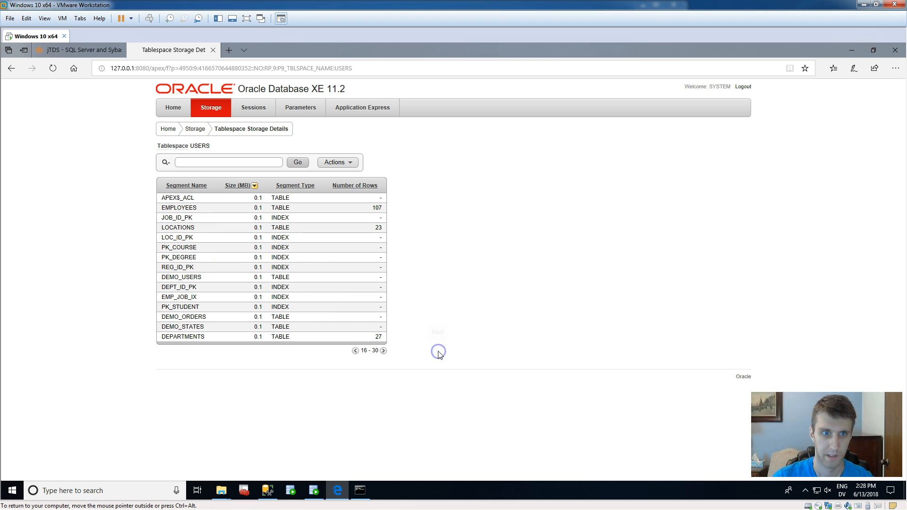
{"action": "left_click", "coordinate": [383, 350]}
{"action": "left_click", "coordinate": [357, 351]}
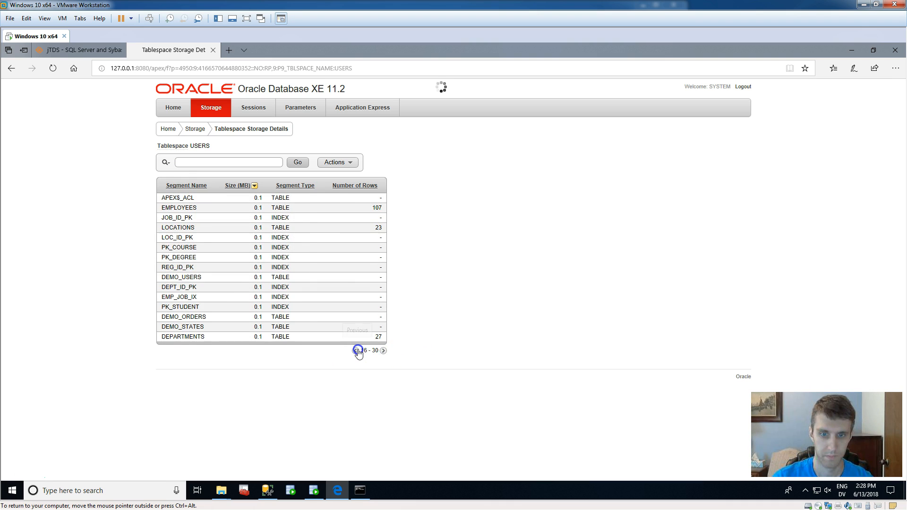
Start creating an Application Express workspace with an existing database user, setting the database username to Student2.
{"action": "left_click", "coordinate": [174, 108]}
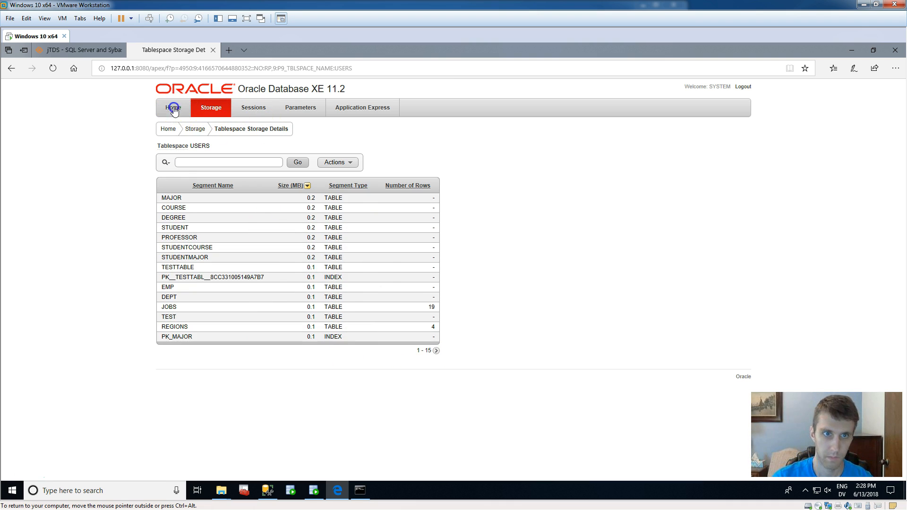
{"action": "left_click", "coordinate": [478, 226]}
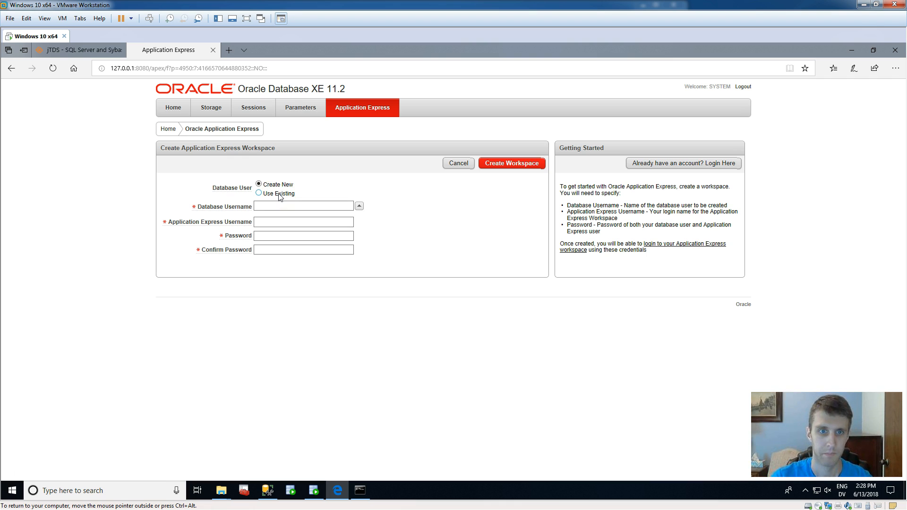
{"action": "left_click", "coordinate": [259, 194]}
{"action": "left_click", "coordinate": [304, 219]}
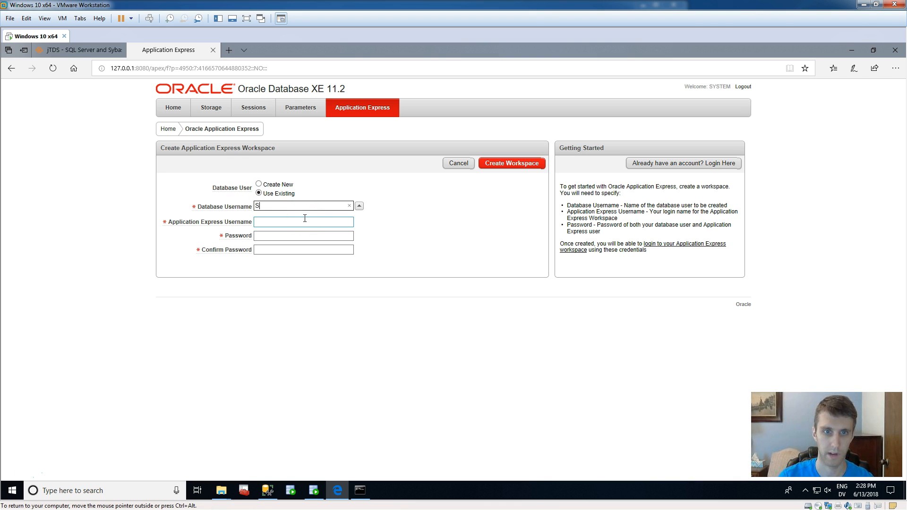
{"action": "left_click", "coordinate": [304, 220]}
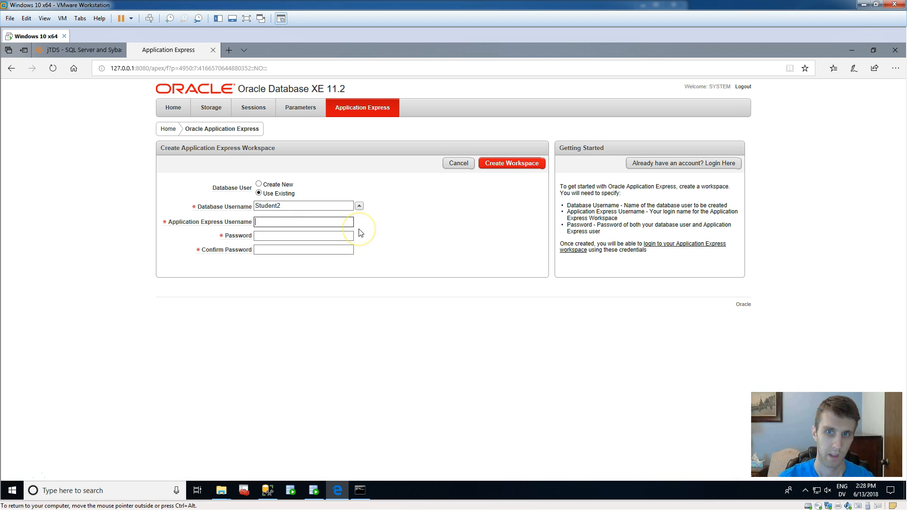
Set the Application Express username to Student3 and fill in and confirm the workspace password.
{"action": "type", "text": "Student3"}
{"action": "key", "text": "Tab"}
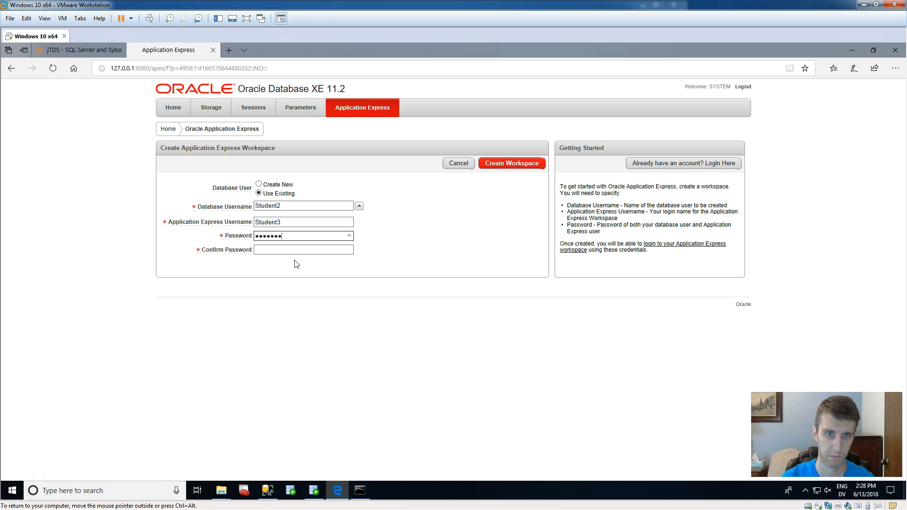
{"action": "key", "text": "Tab"}
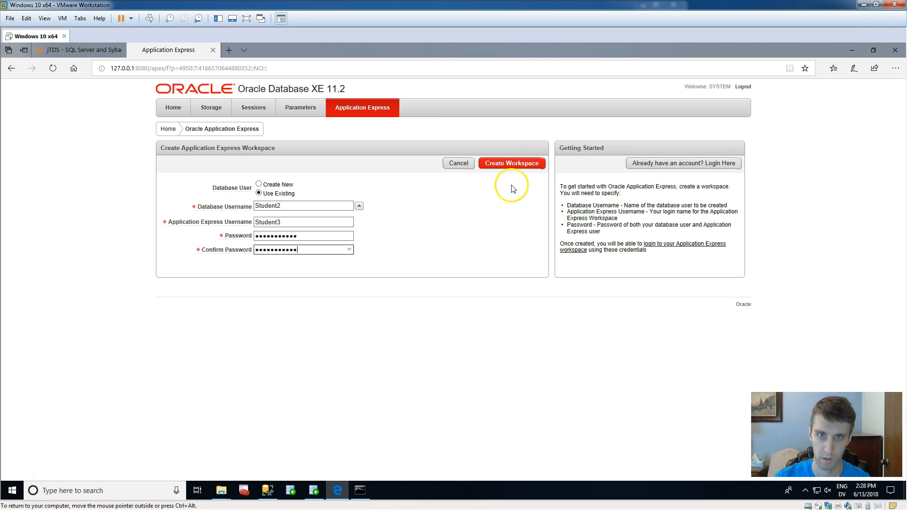
Try to create the workspace, correcting the database username to STUDENTS2 and the Application Express username to Students3, and re-entering and confirming the password.
{"action": "left_click", "coordinate": [510, 166]}
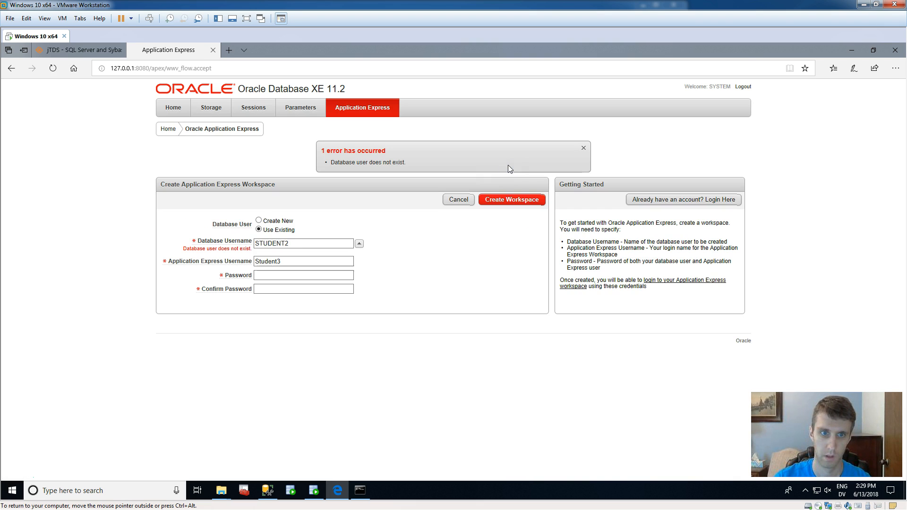
{"action": "left_click", "coordinate": [296, 242]}
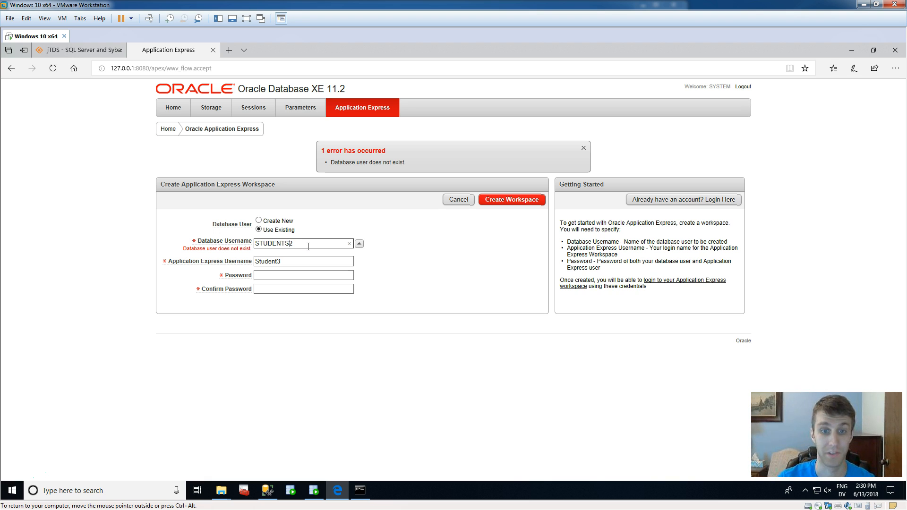
{"action": "left_click", "coordinate": [296, 263]}
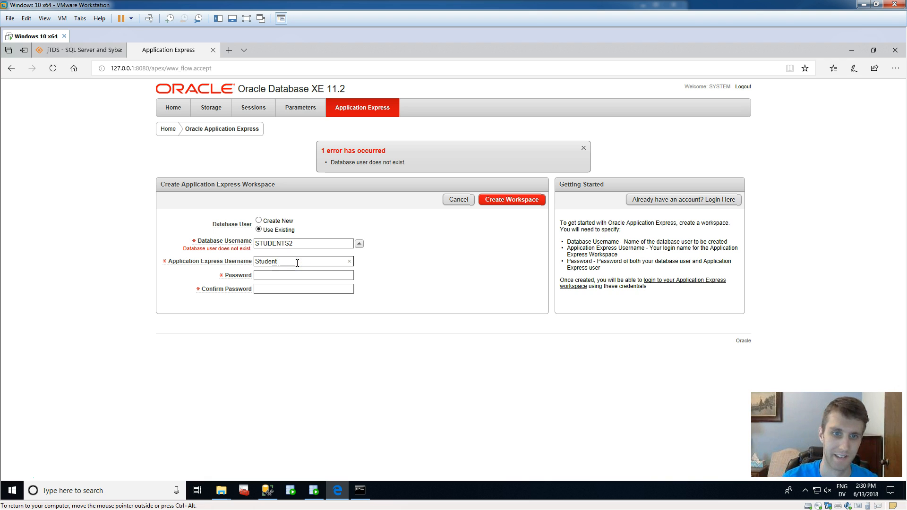
{"action": "key", "text": "Tab"}
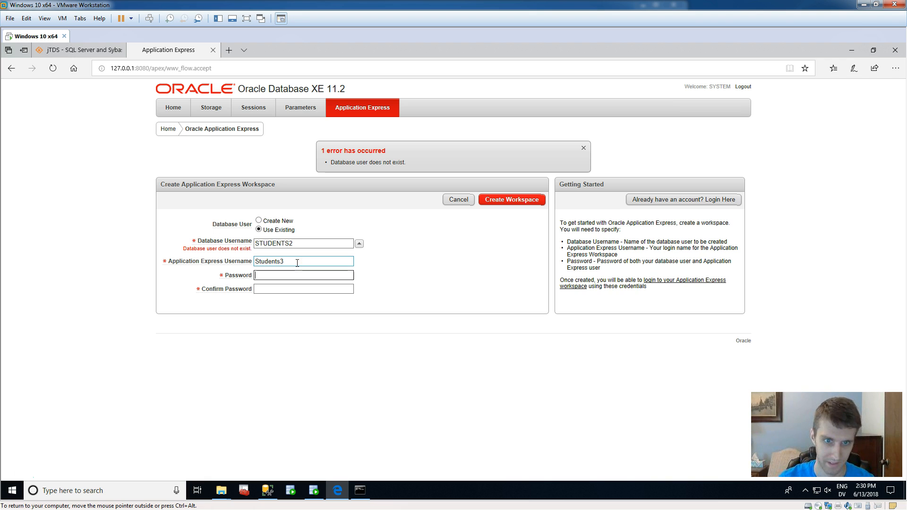
{"action": "key", "text": "Tab"}
{"action": "type", "text": "p"}
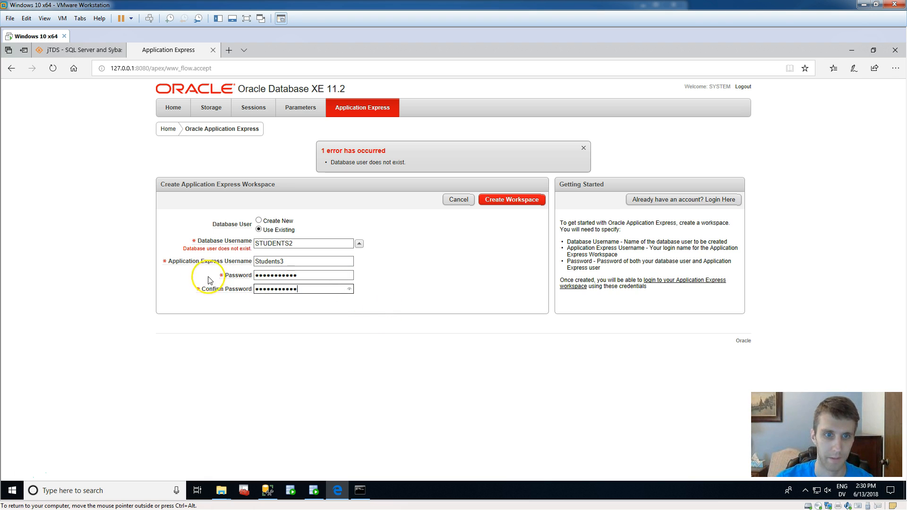
{"action": "left_click", "coordinate": [266, 278]}
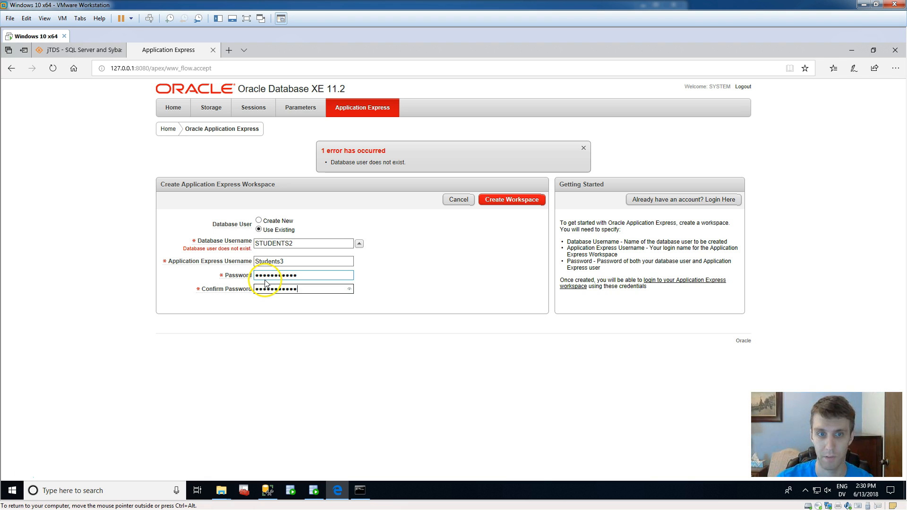
{"action": "left_click", "coordinate": [506, 199]}
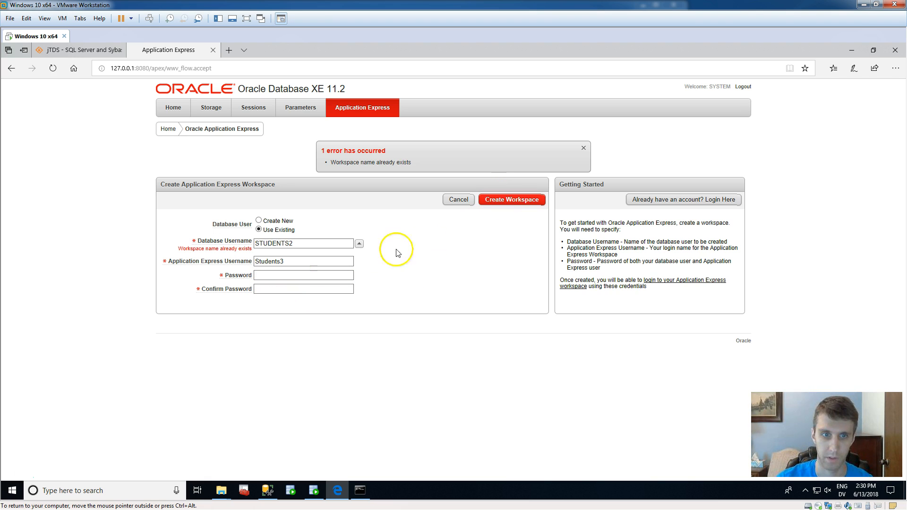
Log in to the existing Application Express workspace STUDENTS2 as user STUDENTS2 with the account password.
{"action": "left_click", "coordinate": [661, 201]}
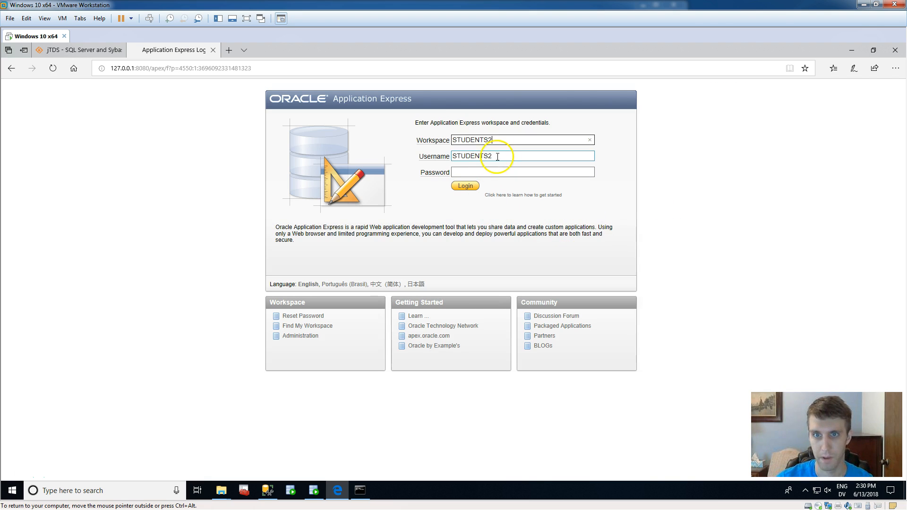
{"action": "left_click", "coordinate": [487, 172]}
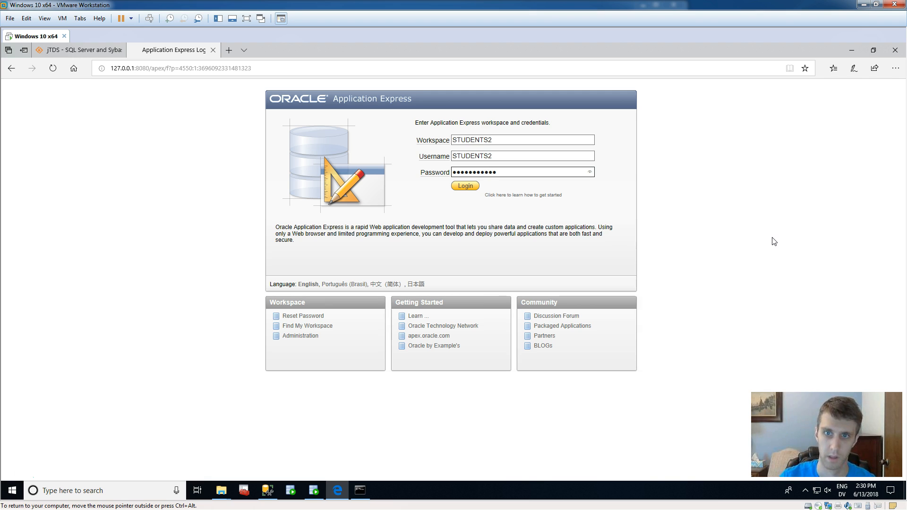
{"action": "left_click", "coordinate": [465, 185]}
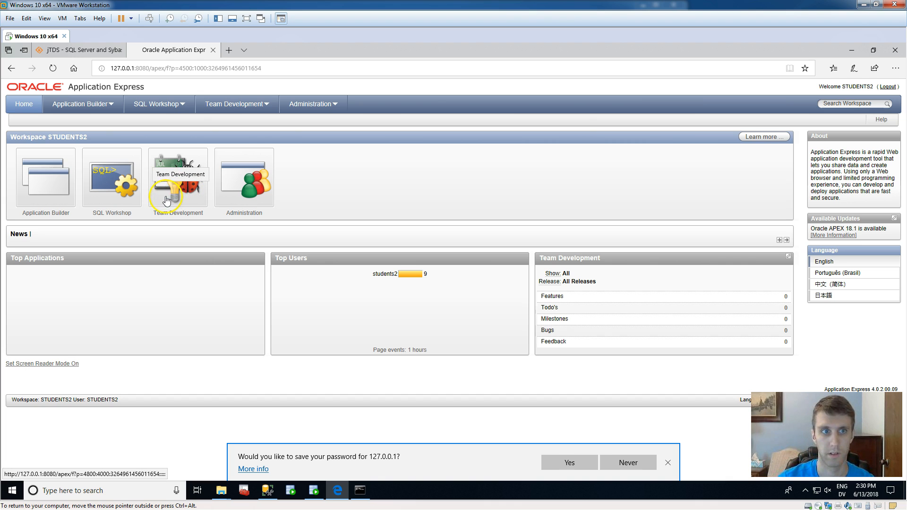
Examine the column definitions of the COURSE, DEGREE, MAJOR, PROFESSOR, STUDENTCOURSE and STUDENTMAJOR tables in SQL Workshop's Object Browser.
{"action": "left_click", "coordinate": [110, 188]}
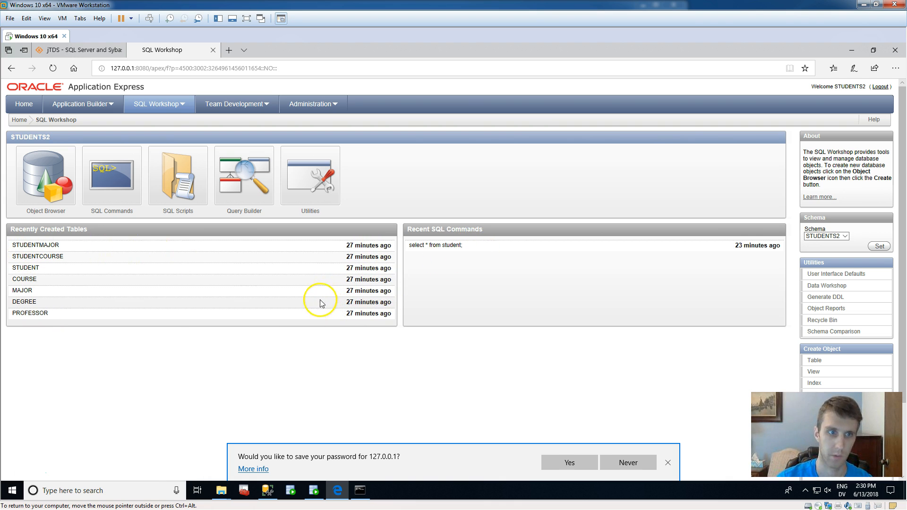
{"action": "left_click", "coordinate": [45, 187]}
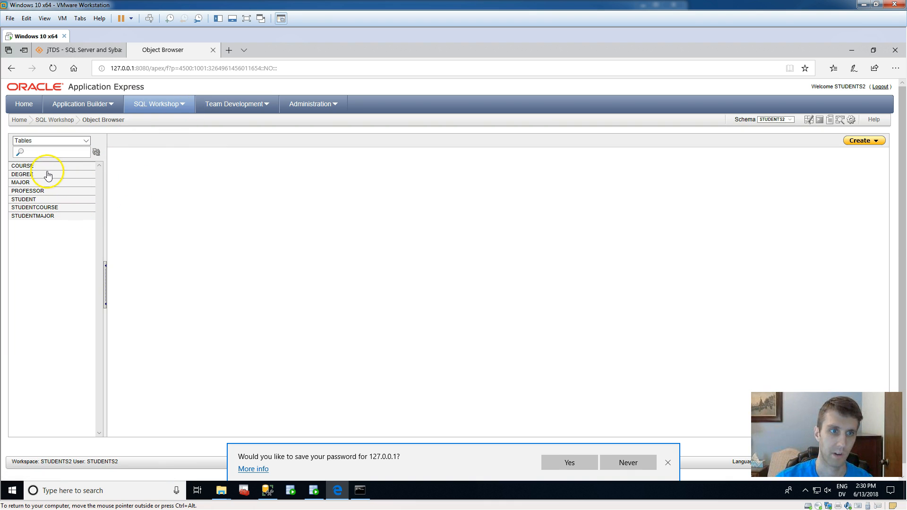
{"action": "left_click", "coordinate": [45, 168]}
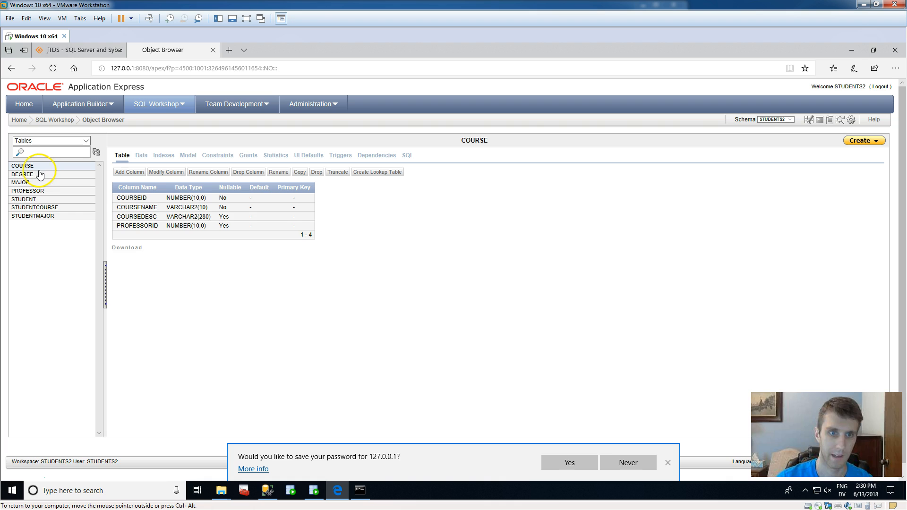
{"action": "left_click", "coordinate": [38, 174]}
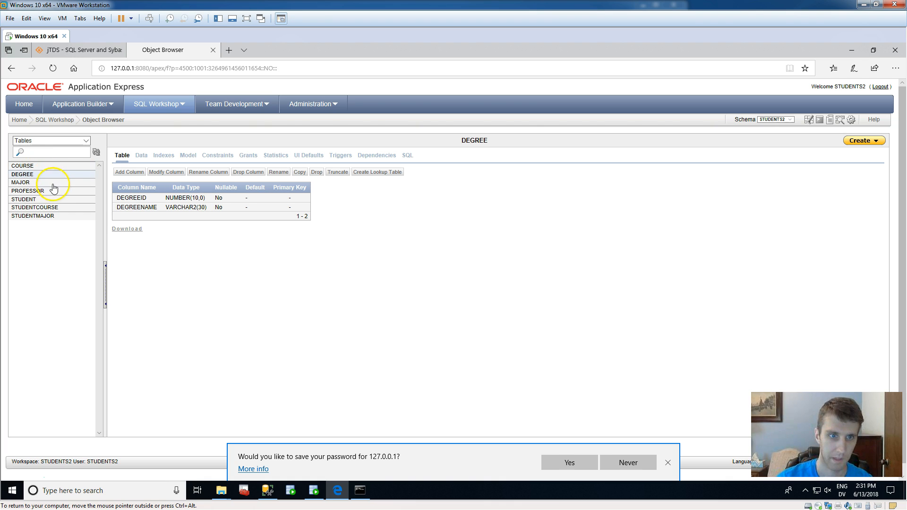
{"action": "left_click", "coordinate": [38, 182]}
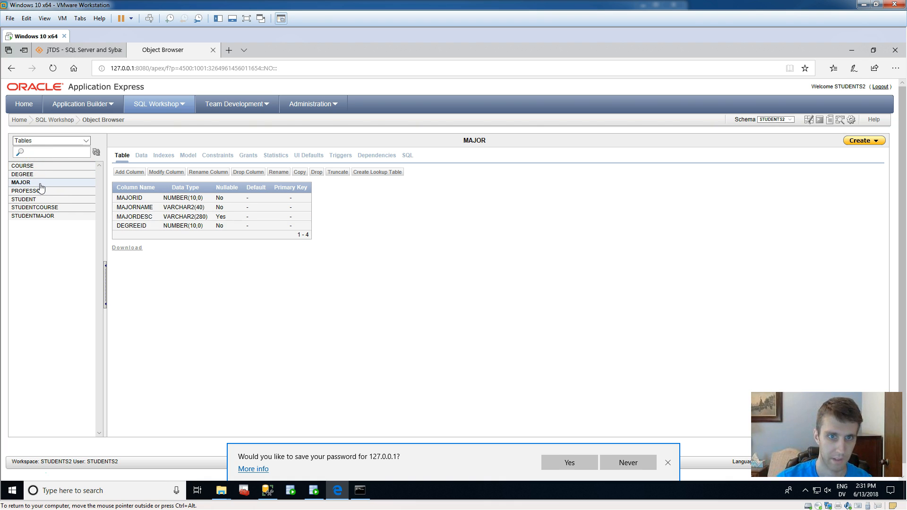
{"action": "left_click", "coordinate": [41, 191]}
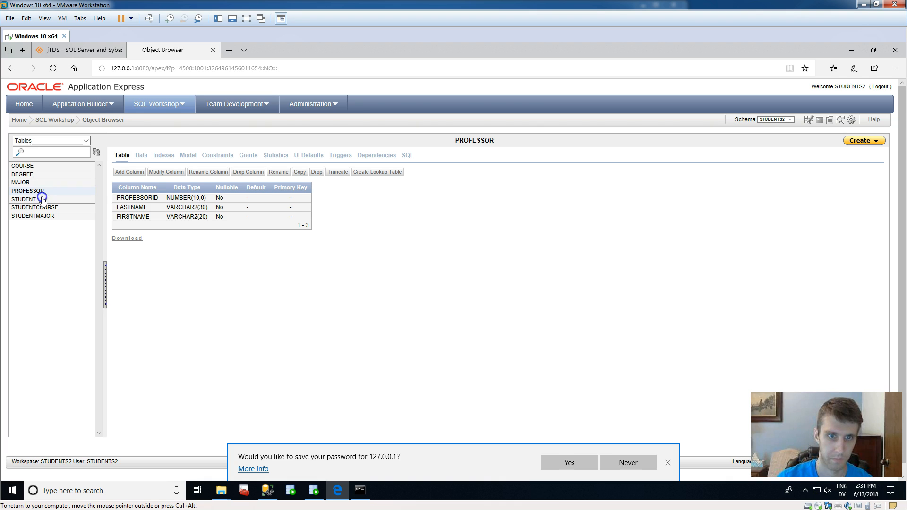
{"action": "left_click", "coordinate": [49, 208]}
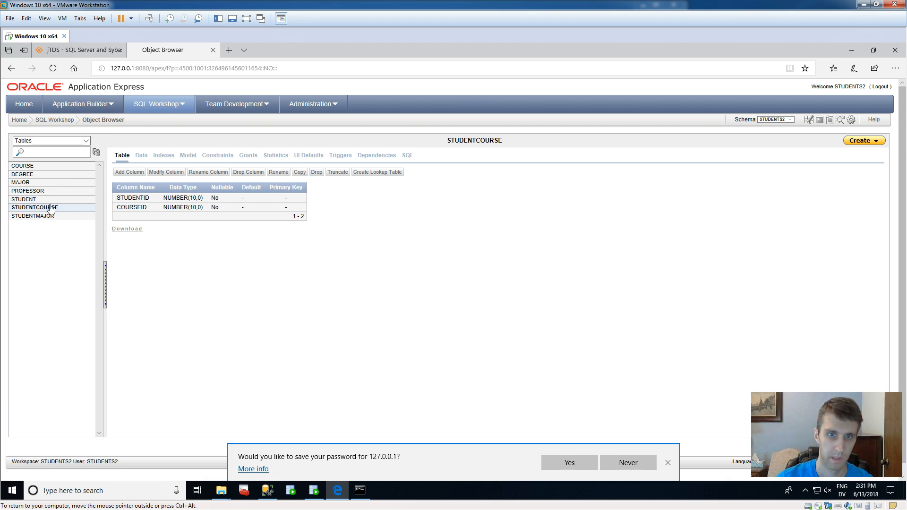
{"action": "left_click", "coordinate": [55, 215]}
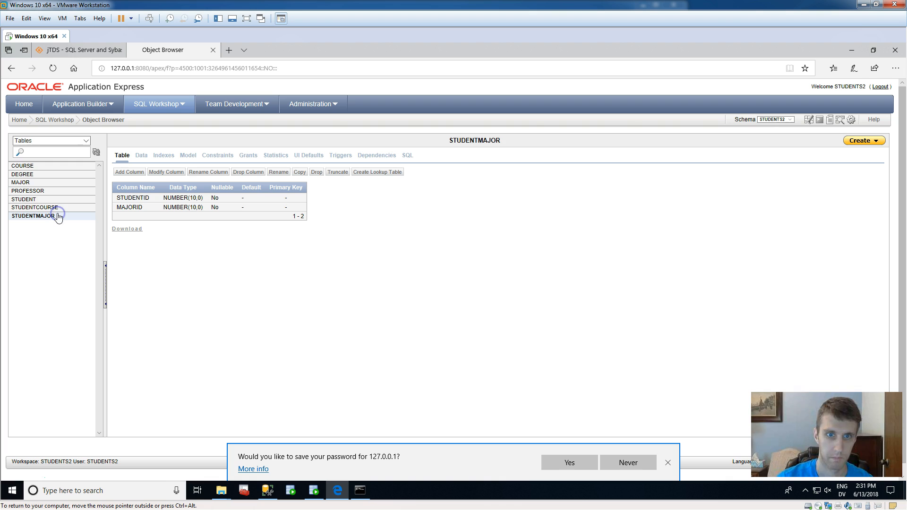
{"action": "left_click", "coordinate": [29, 167]}
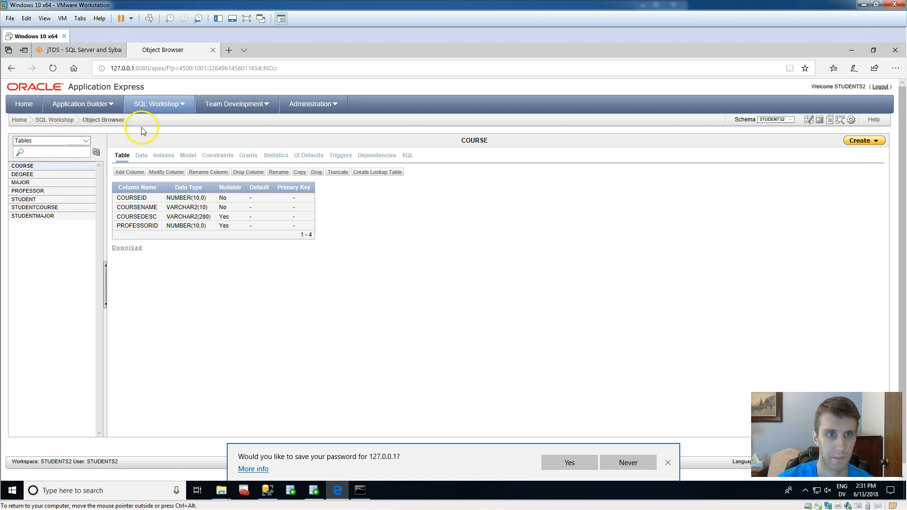
Query all rows of the student table in SQL Commands with "select * from student" and end the statement with a semicolon.
{"action": "left_click", "coordinate": [91, 107]}
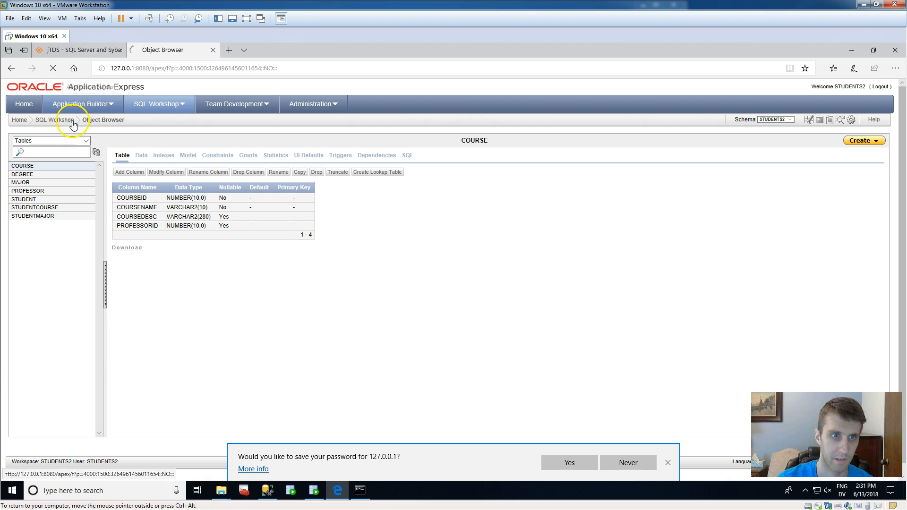
{"action": "left_click", "coordinate": [144, 108]}
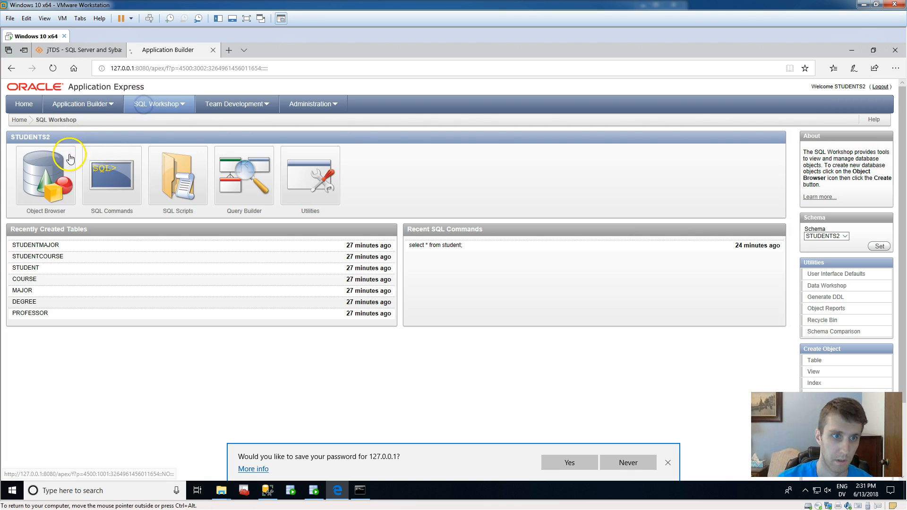
{"action": "left_click", "coordinate": [108, 181]}
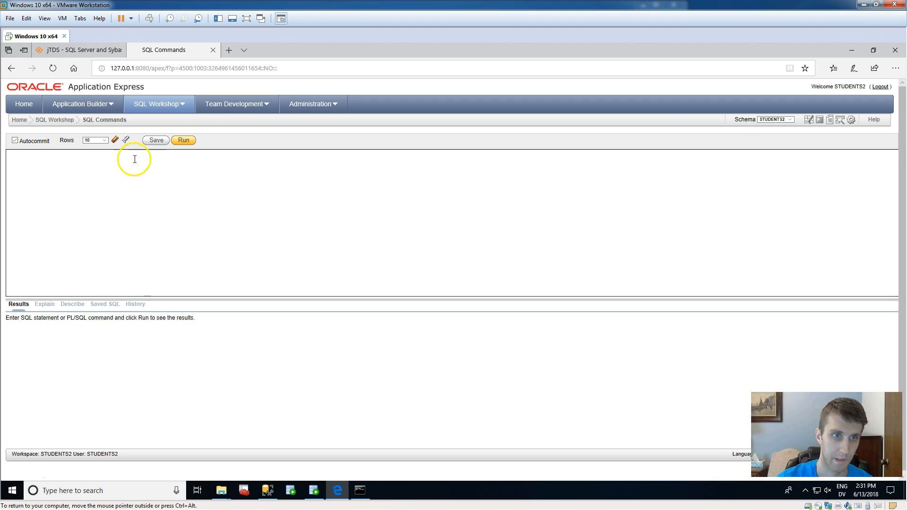
{"action": "left_click", "coordinate": [98, 210]}
{"action": "type", "text": "select * from student"}
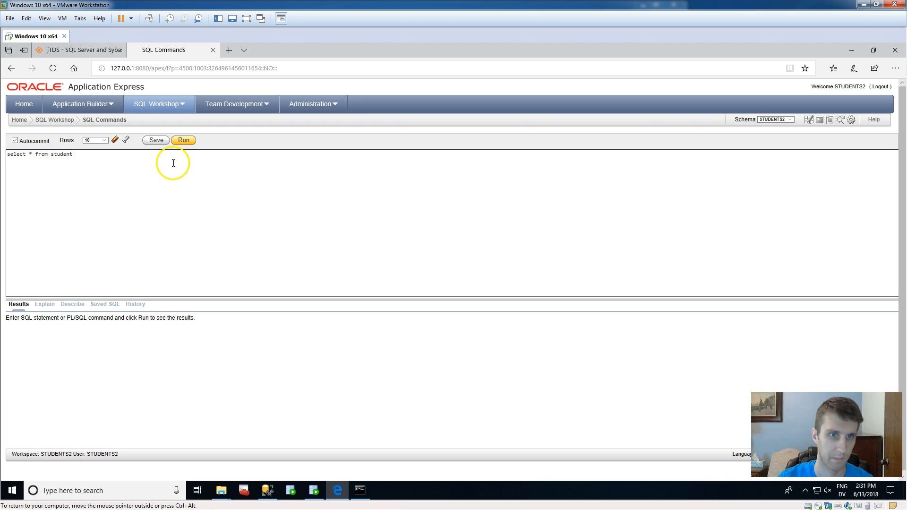
{"action": "left_click", "coordinate": [182, 140]}
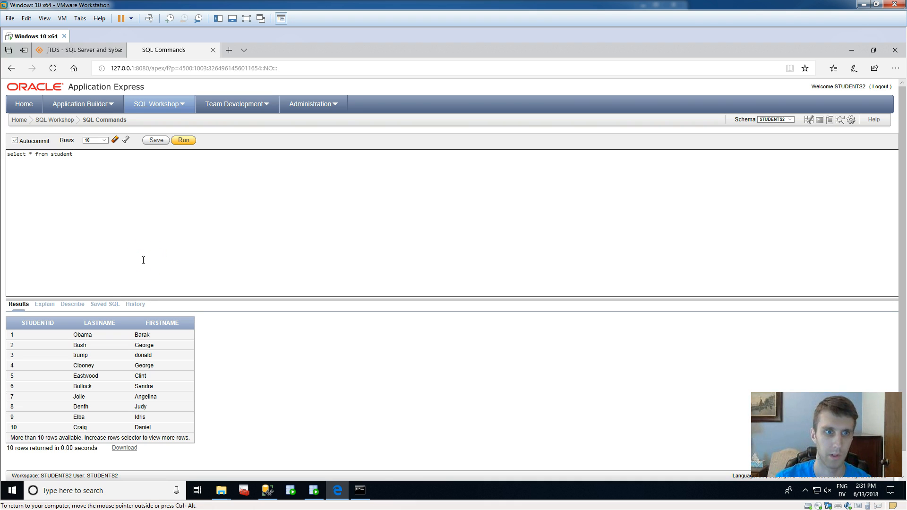
{"action": "type", "text": ";"}
{"action": "left_click", "coordinate": [151, 239]}
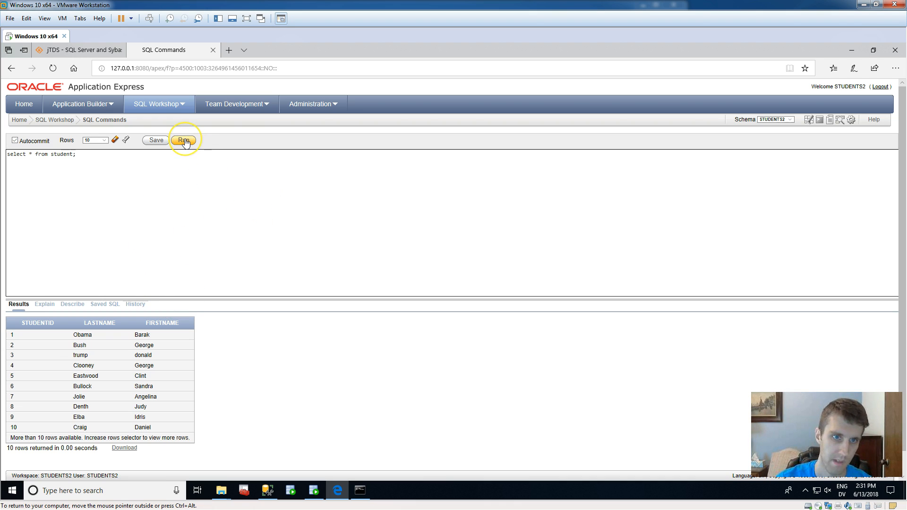